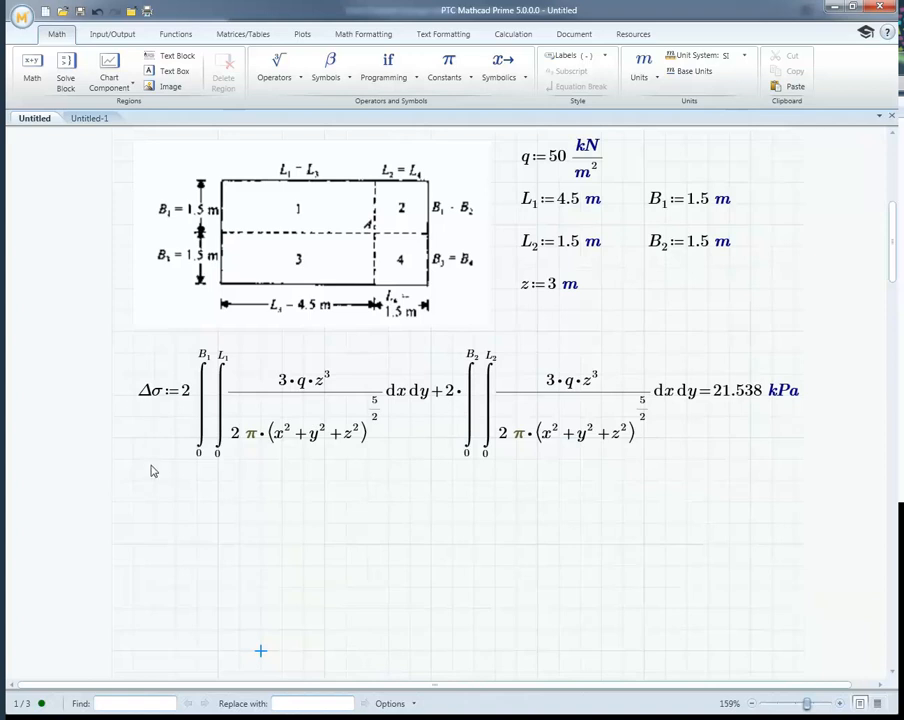
# Step: Define the function σ(z) below Δσ, using a copy of the full double-integral expression from the Δσ definition
pyautogui.click(137, 530)
pyautogui.write('s')
pyautogui.hotkey('ctrl', 'g')
pyautogui.write('(z)')
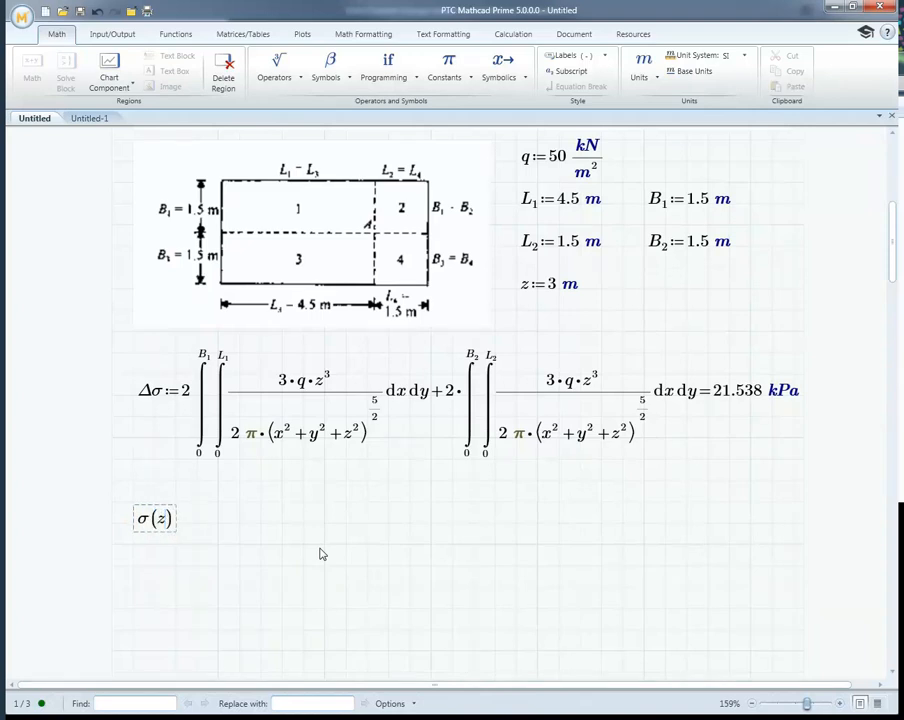
pyautogui.write(':=')
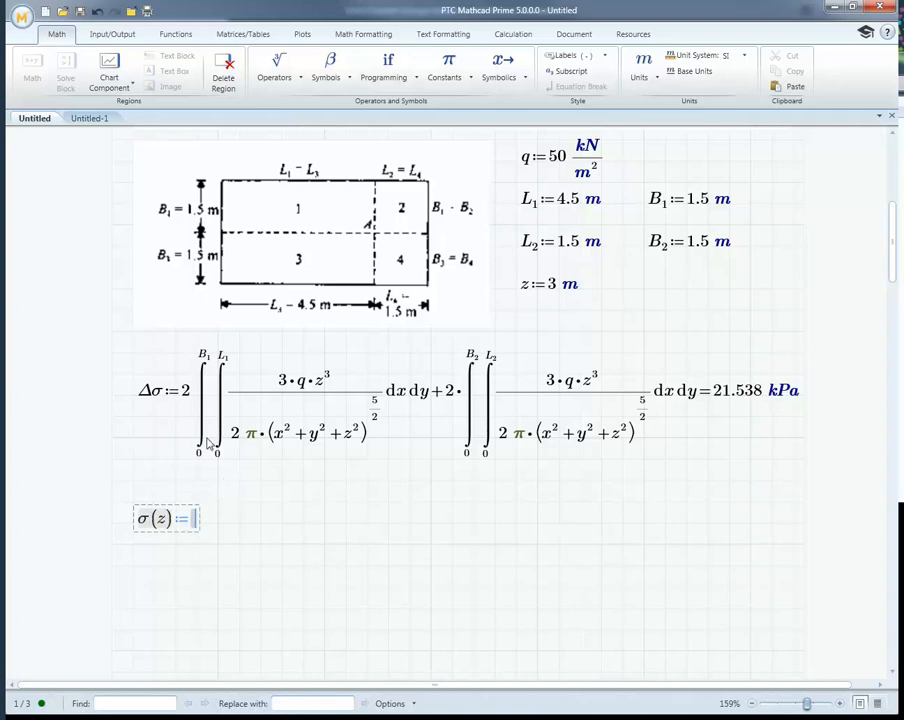
pyautogui.moveTo(188, 394); pyautogui.dragTo(550, 437)
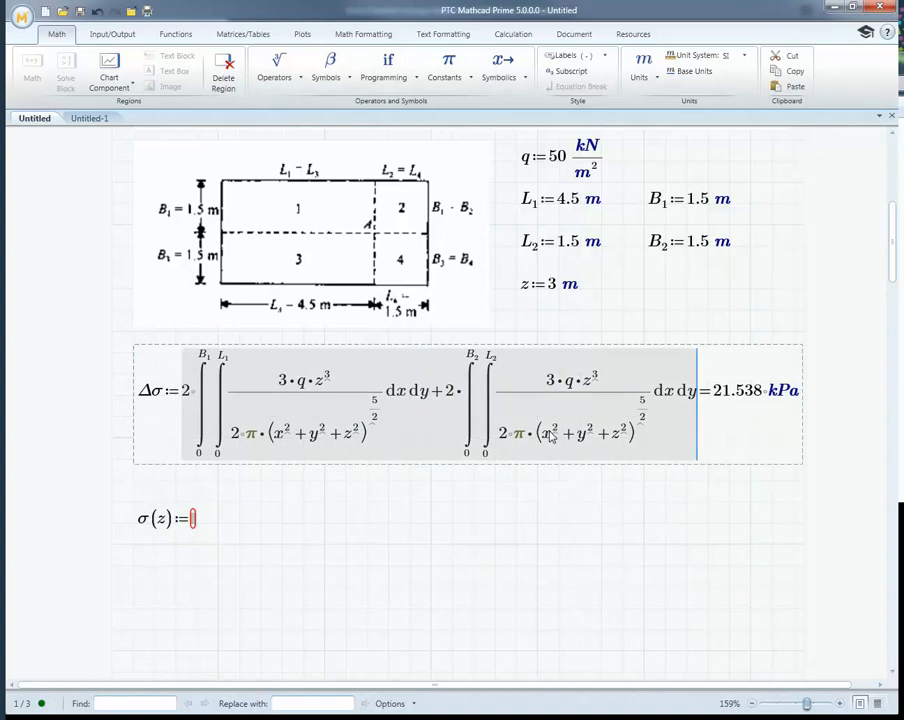
pyautogui.click(192, 520)
pyautogui.hotkey('ctrl', 'v')
pyautogui.click(282, 630)
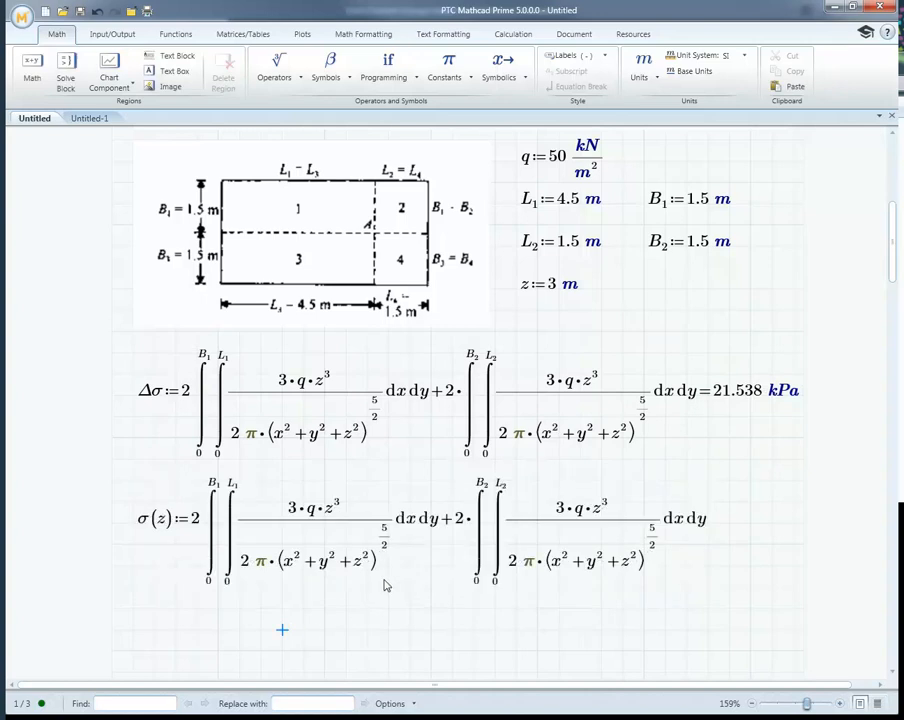
# Step: Insert blank lines above the σ(z) definition until it moves onto the second page
pyautogui.click(729, 481)
pyautogui.press('Return')
pyautogui.press('Return')
pyautogui.press('Return')
pyautogui.press('Return')
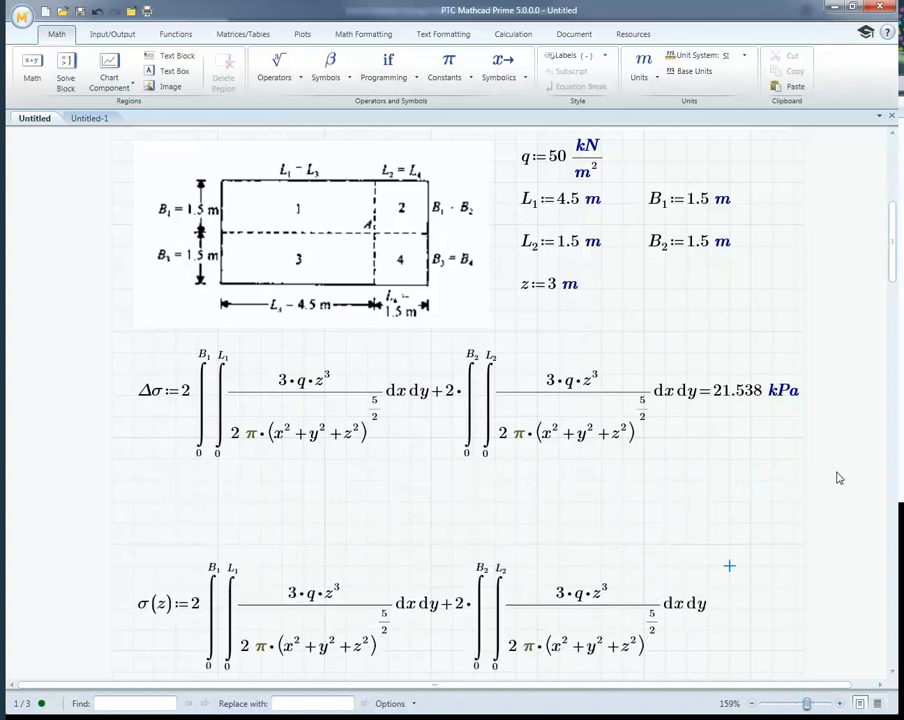
pyautogui.press('Return')
pyautogui.press('Return')
pyautogui.press('Return')
pyautogui.press('Return')
pyautogui.press('Return')
pyautogui.press('Return')
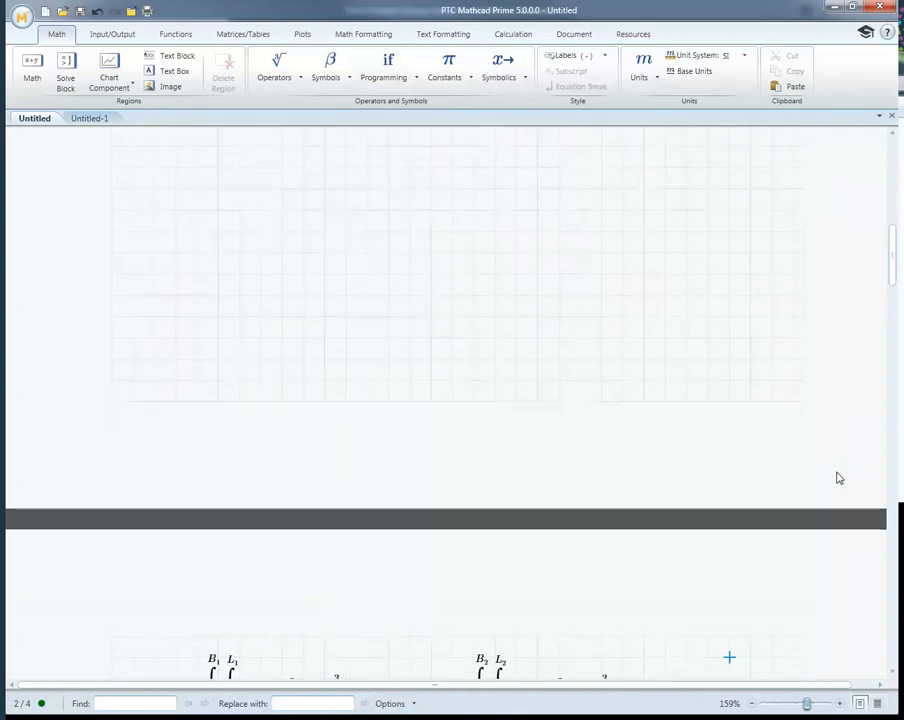
# Step: Insert five blank lines below σ(z) to push the existing z range definition further down the page
pyautogui.scroll(-3, 706, 348)
pyautogui.scroll(-3, 617, 303)
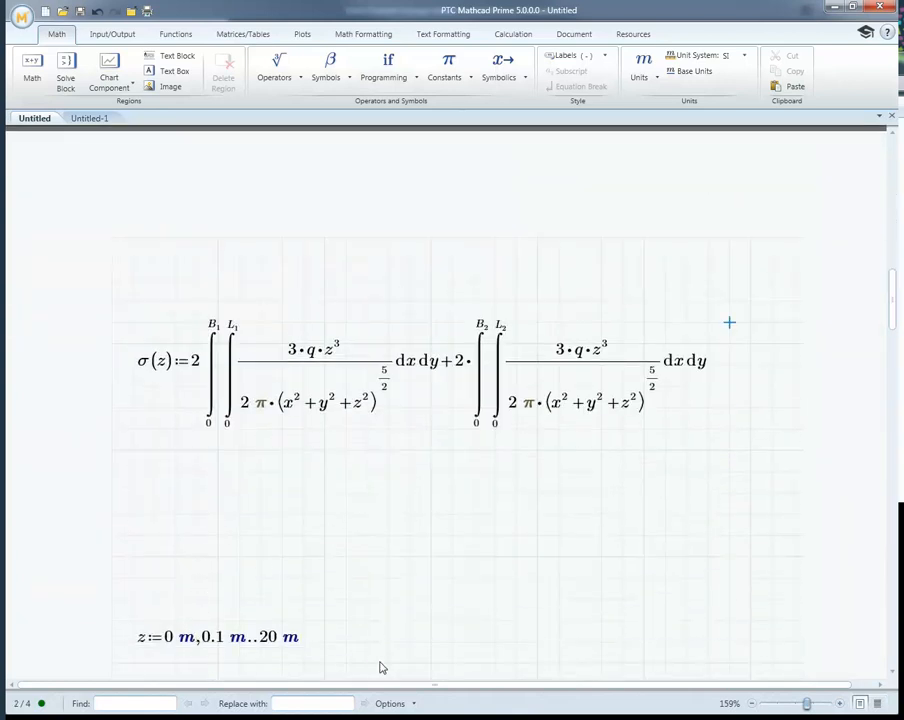
pyautogui.moveTo(346, 657); pyautogui.dragTo(148, 620)
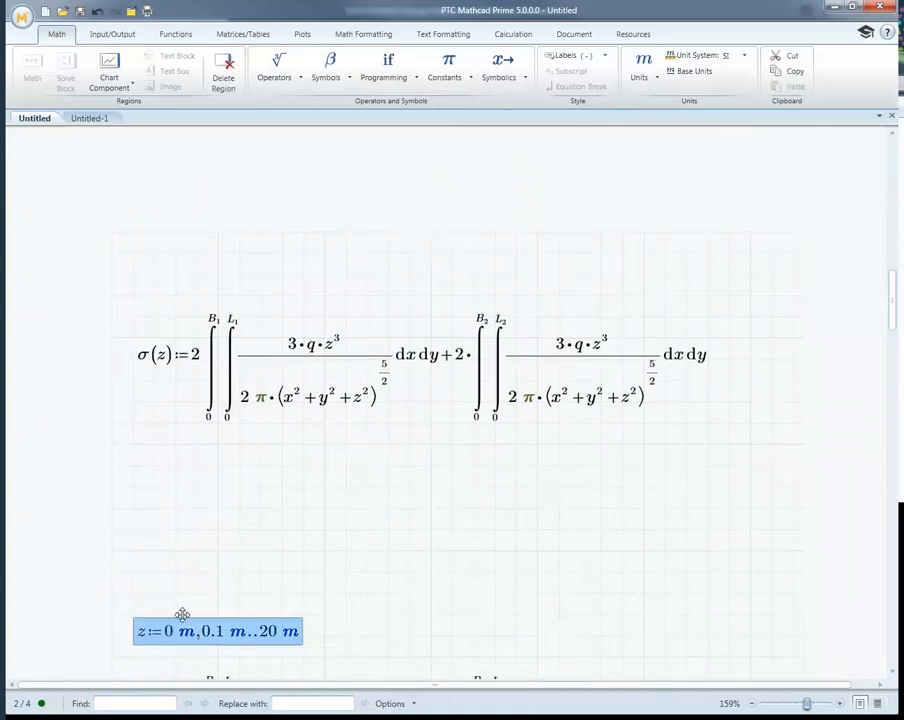
pyautogui.click(199, 636)
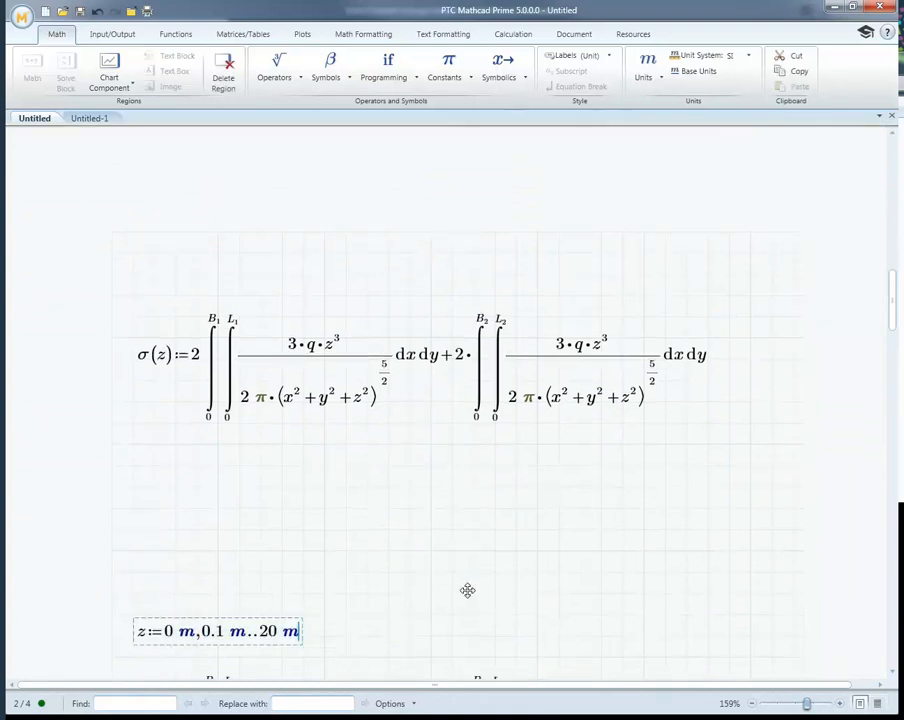
pyautogui.click(219, 529)
pyautogui.press('Return')
pyautogui.press('Return')
pyautogui.press('Return')
pyautogui.press('Return')
pyautogui.press('Return')
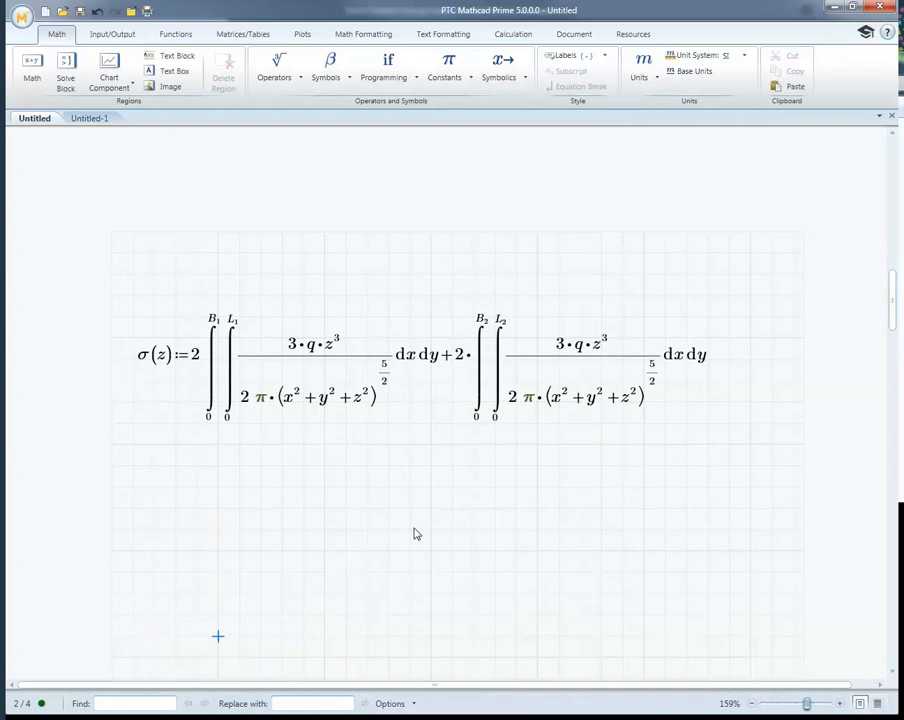
# Step: Define the range variable z above σ(z) as 0 m, 0.1 m .. 50 m
pyautogui.scroll(3, 361, 366)
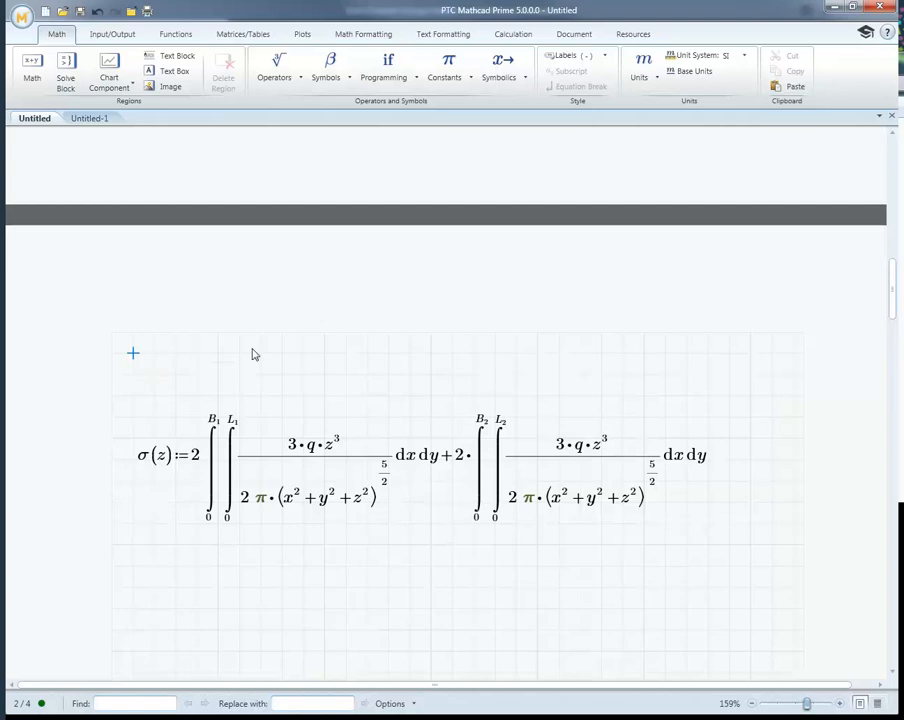
pyautogui.write('z')
pyautogui.write(':')
pyautogui.write(':')
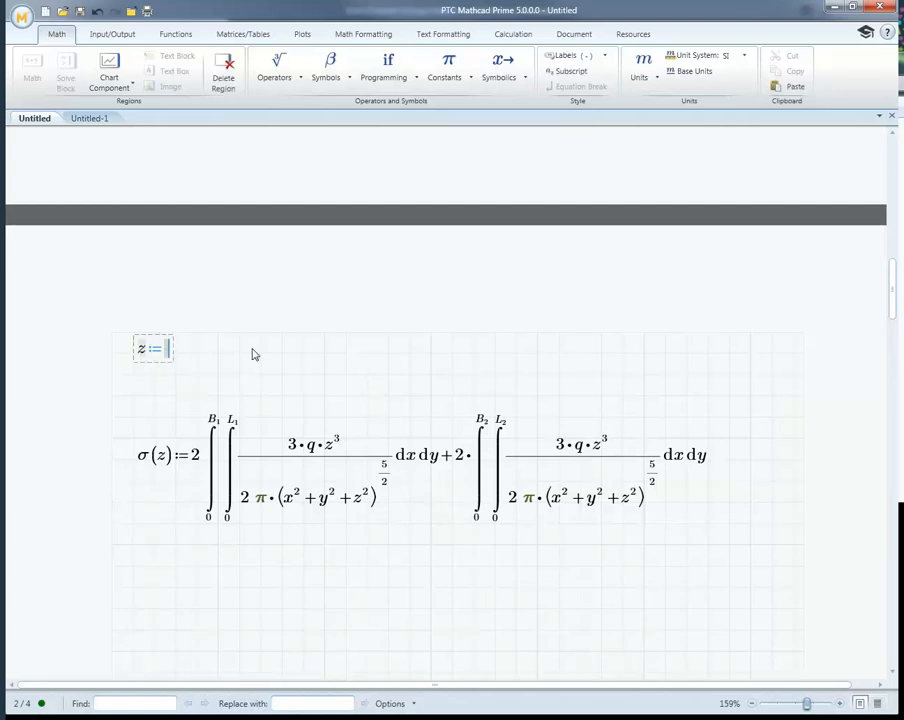
pyautogui.write('0·m,')
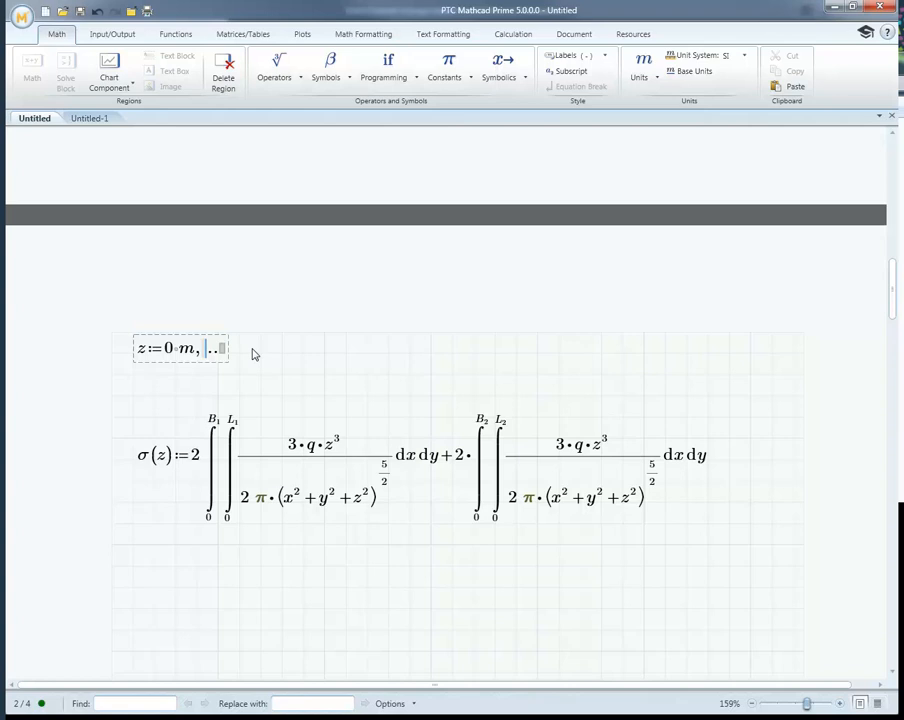
pyautogui.write('0.1m')
pyautogui.click(440, 389)
pyautogui.write('50')
pyautogui.write('*m')
pyautogui.click(345, 374)
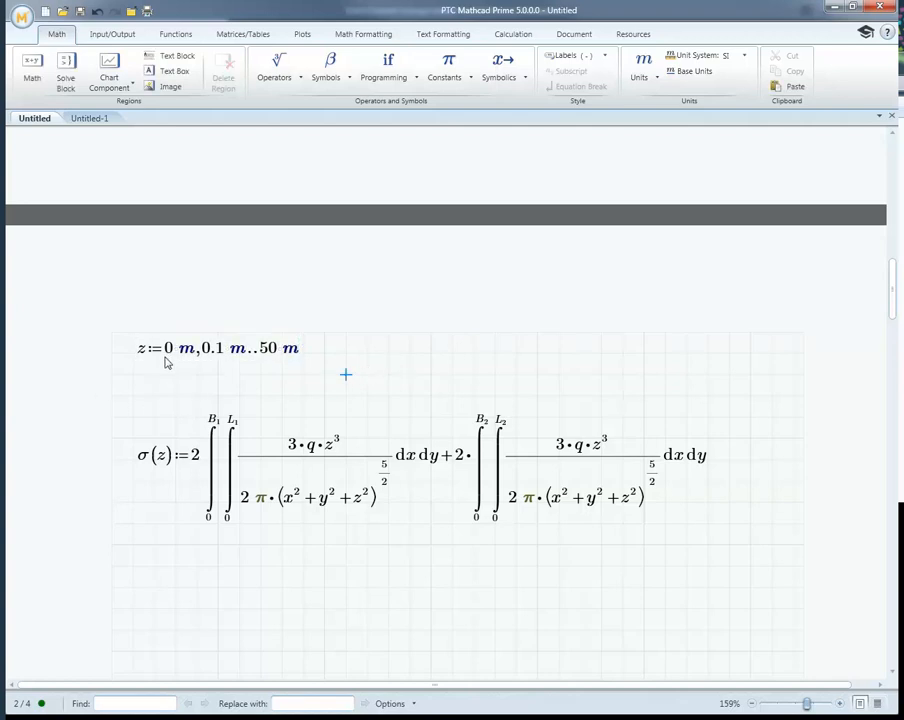
# Step: Make room below the σ(z) definition and insert an XY plot there
pyautogui.click(139, 572)
pyautogui.press('Down')
pyautogui.press('Down')
pyautogui.press('Down')
pyautogui.press('Down')
pyautogui.press('Down')
pyautogui.press('Down')
pyautogui.press('Down')
pyautogui.press('Down')
pyautogui.press('Down')
pyautogui.press('Down')
pyautogui.press('Down')
pyautogui.press('Down')
pyautogui.press('Down')
pyautogui.press('Down')
pyautogui.press('Down')
pyautogui.click(152, 338)
pyautogui.scroll(2, 850, 612)
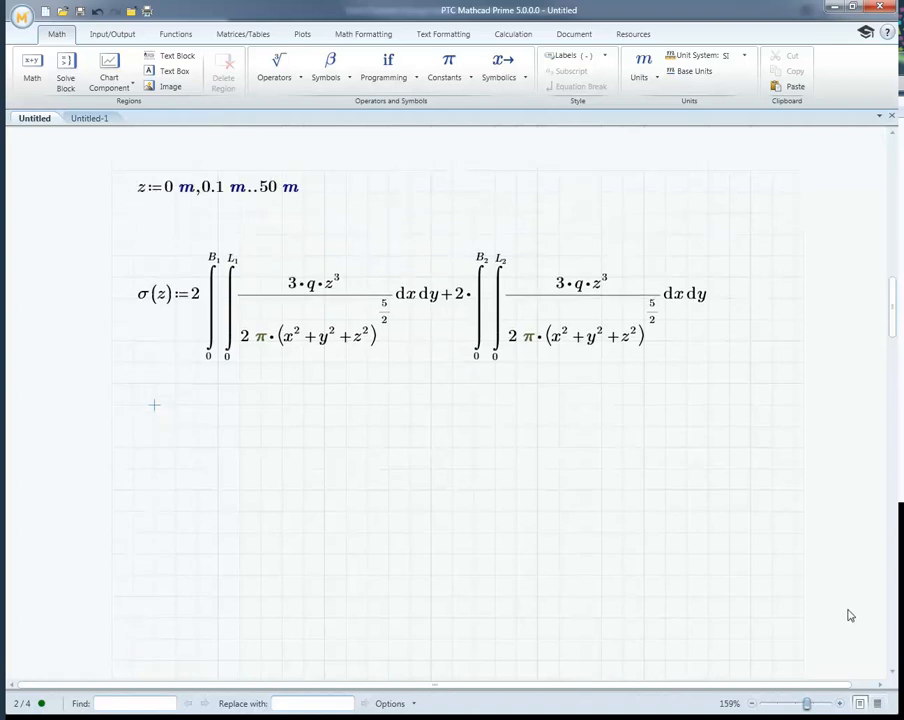
pyautogui.scroll(1, 850, 615)
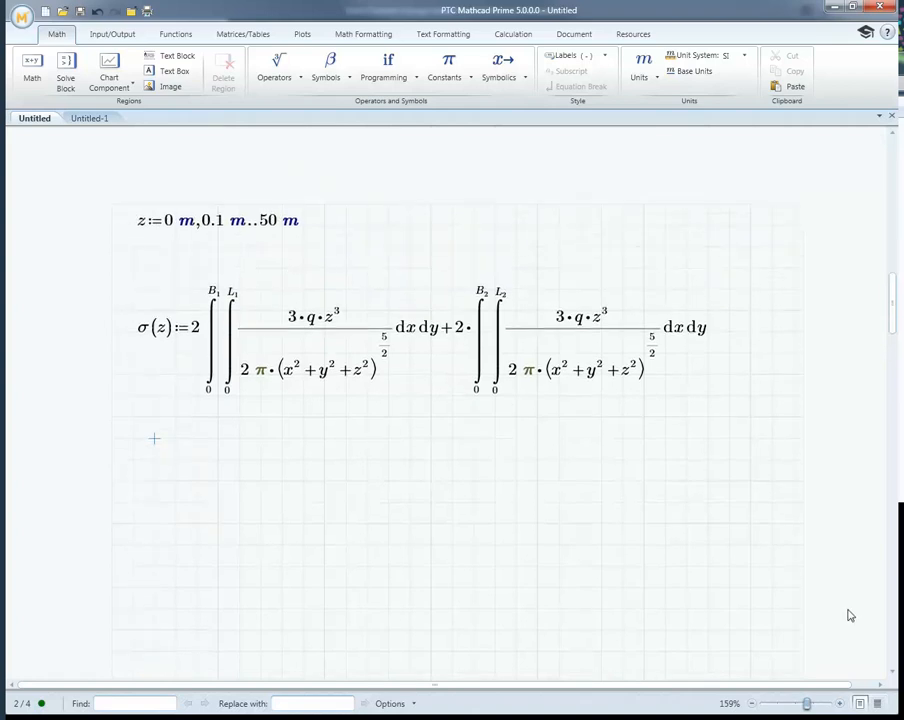
pyautogui.hotkey('ctrl', '7')
pyautogui.scroll(-2, 728, 646)
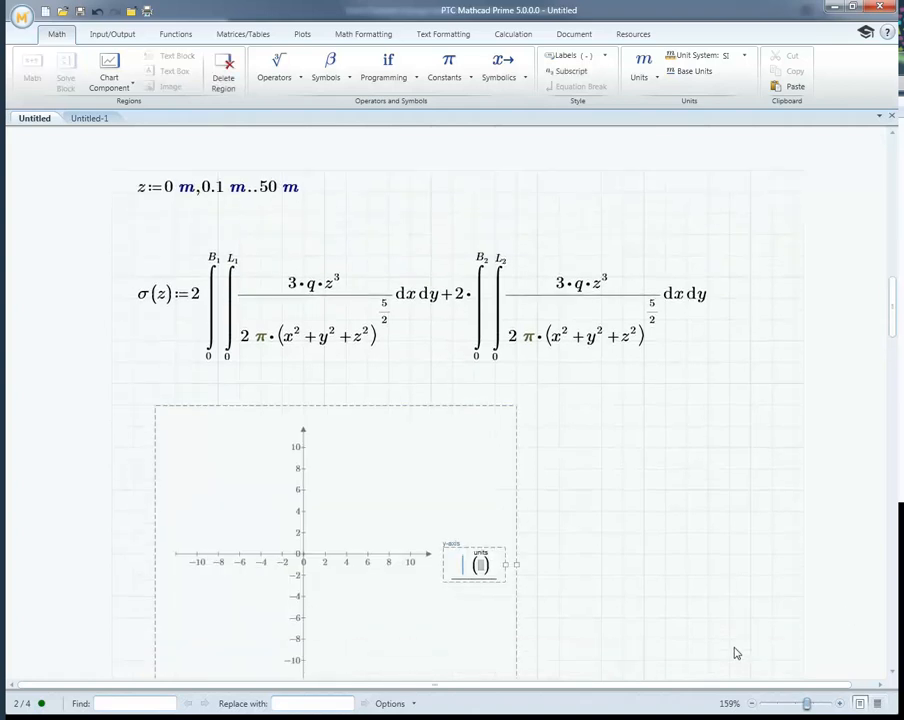
pyautogui.scroll(-1, 688, 564)
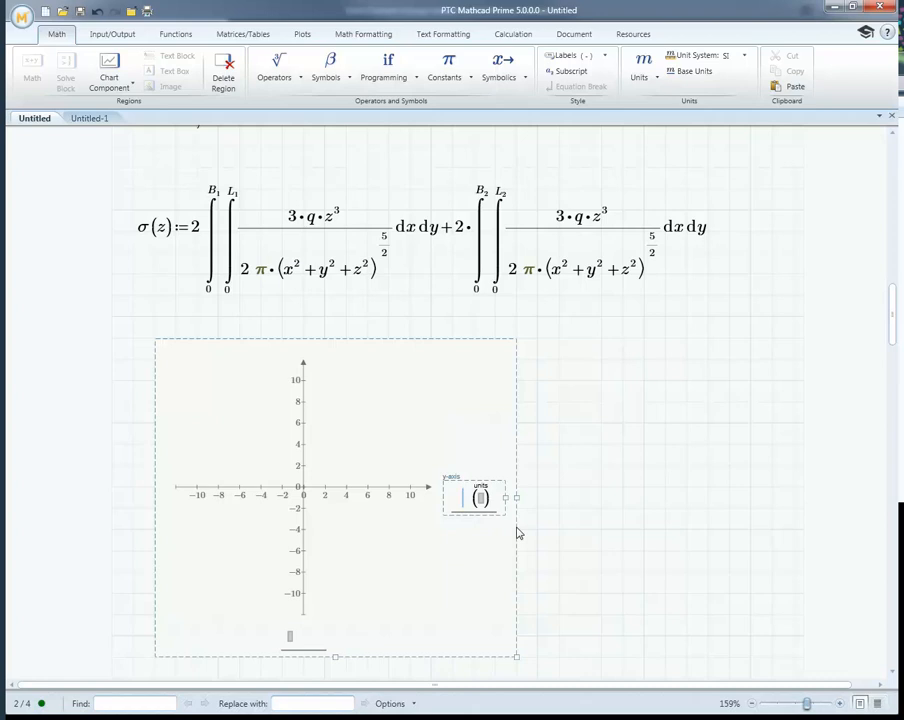
# Step: Set the plot's y-axis expression to σ(z) with kPa as its unit
pyautogui.write('s')
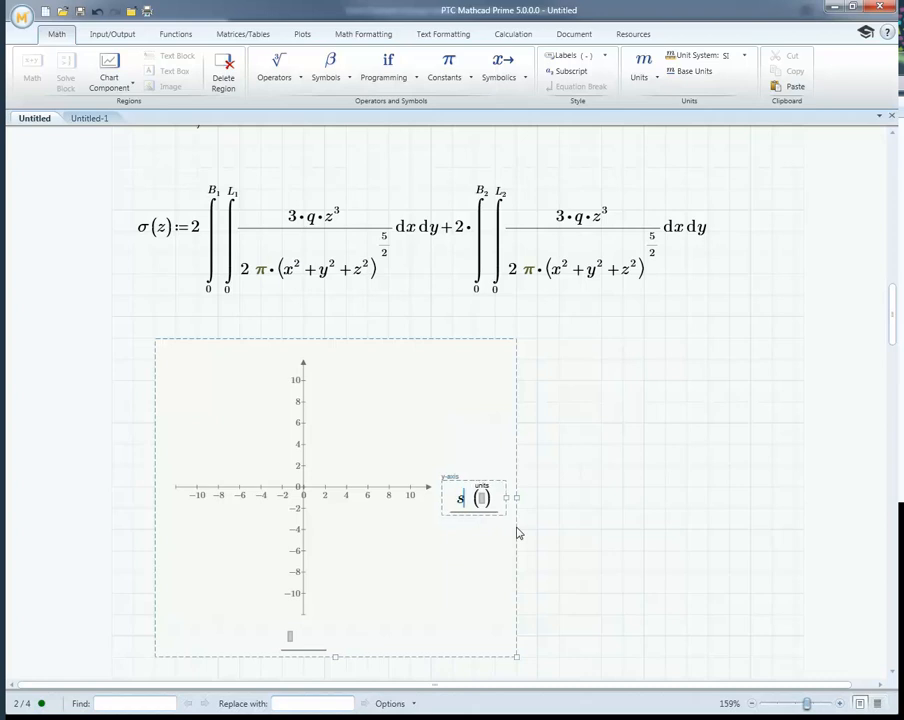
pyautogui.hotkey('ctrl', 'g')
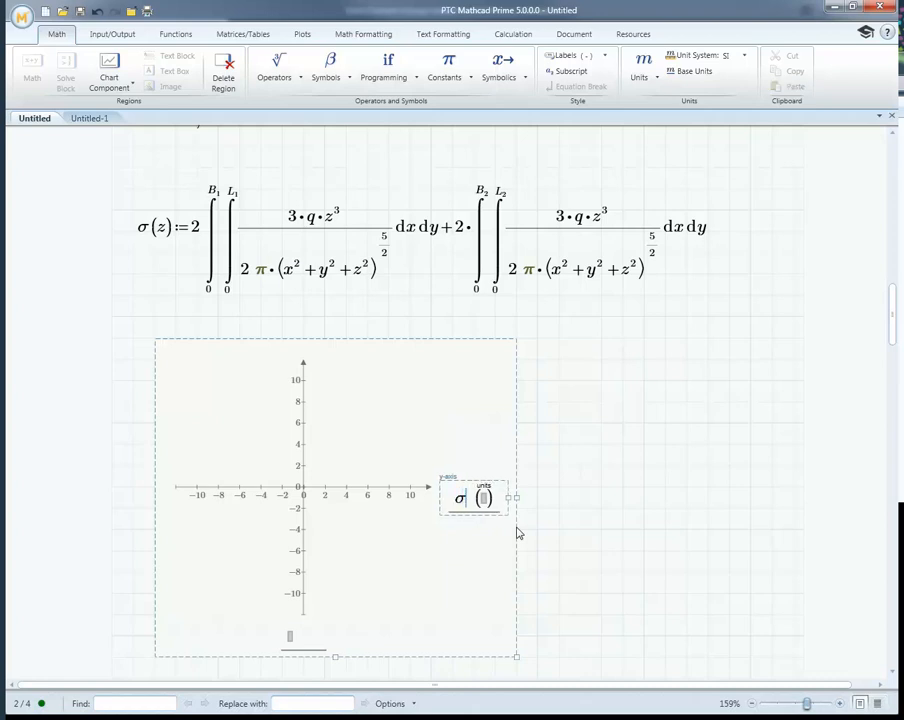
pyautogui.write('(x')
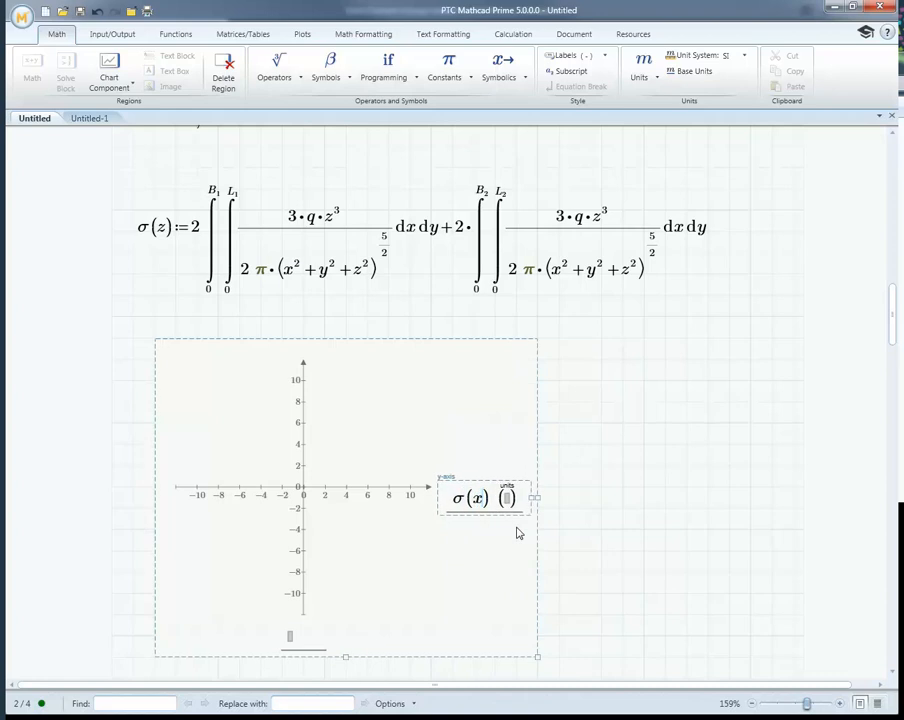
pyautogui.press('BackSpace')
pyautogui.write('z) (')
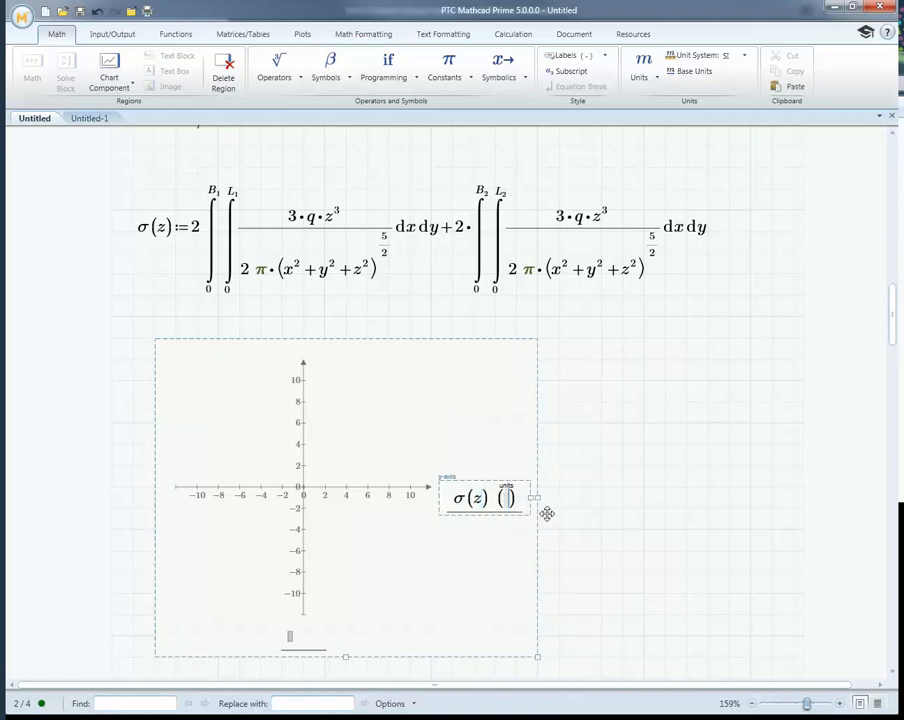
pyautogui.write('kPa')
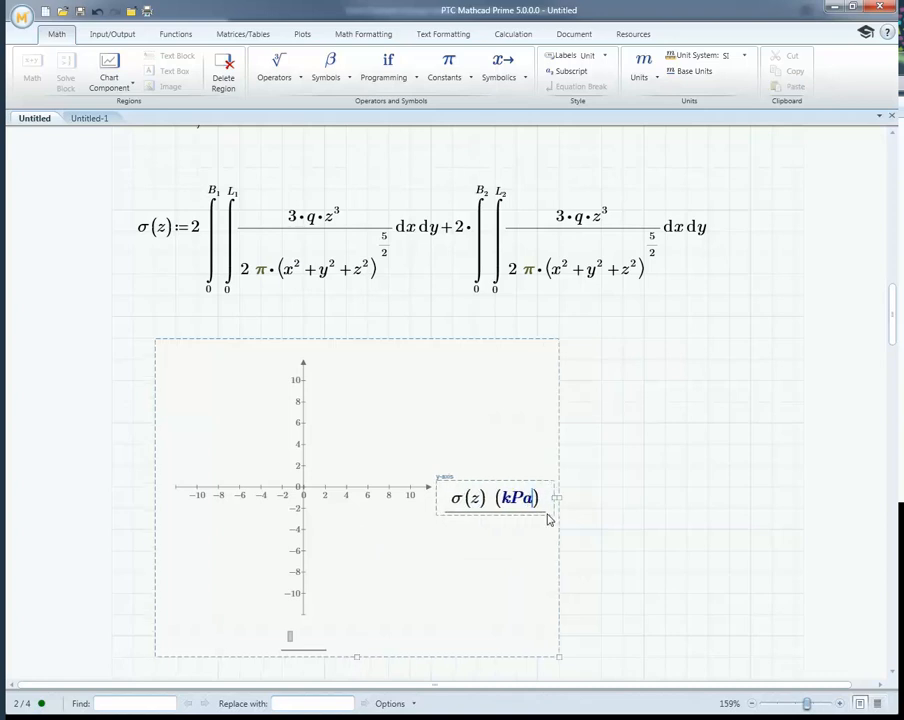
# Step: Set the plot's x-axis expression to z with m as its unit and generate the curve
pyautogui.click(290, 641)
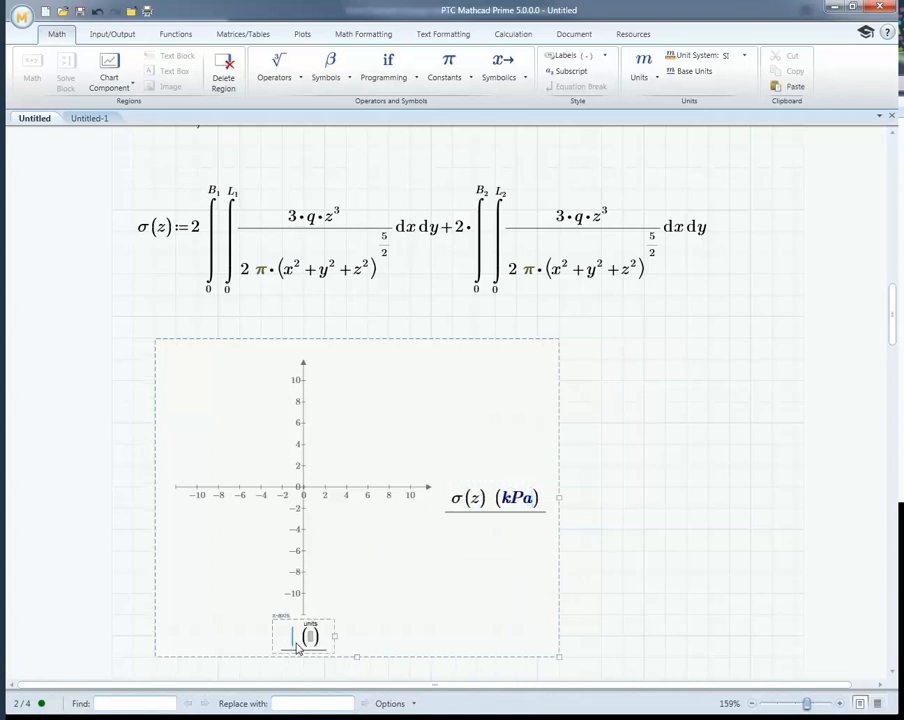
pyautogui.write('z (')
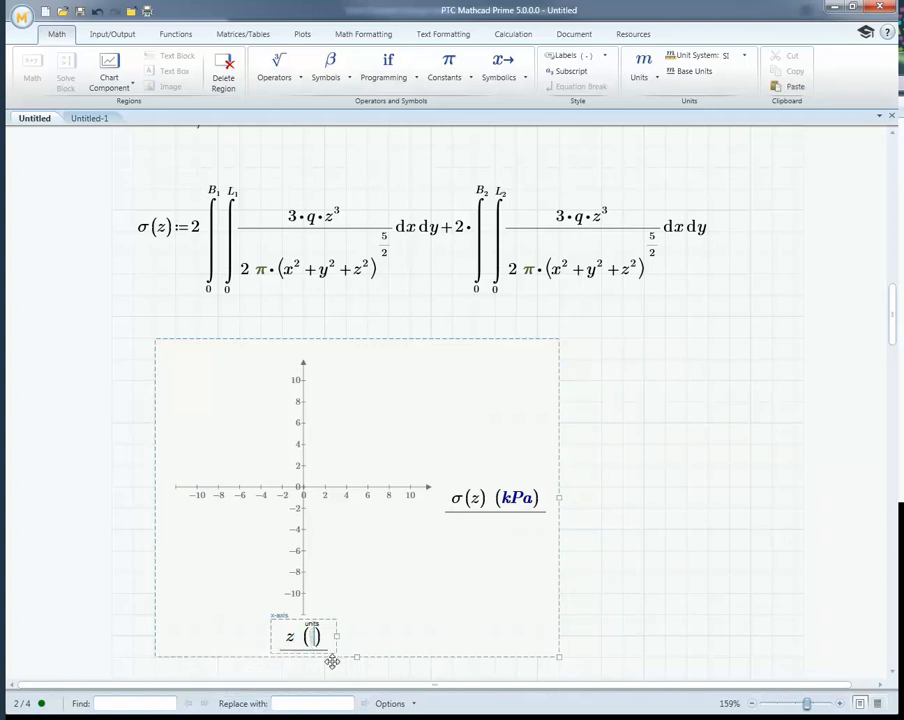
pyautogui.write('m')
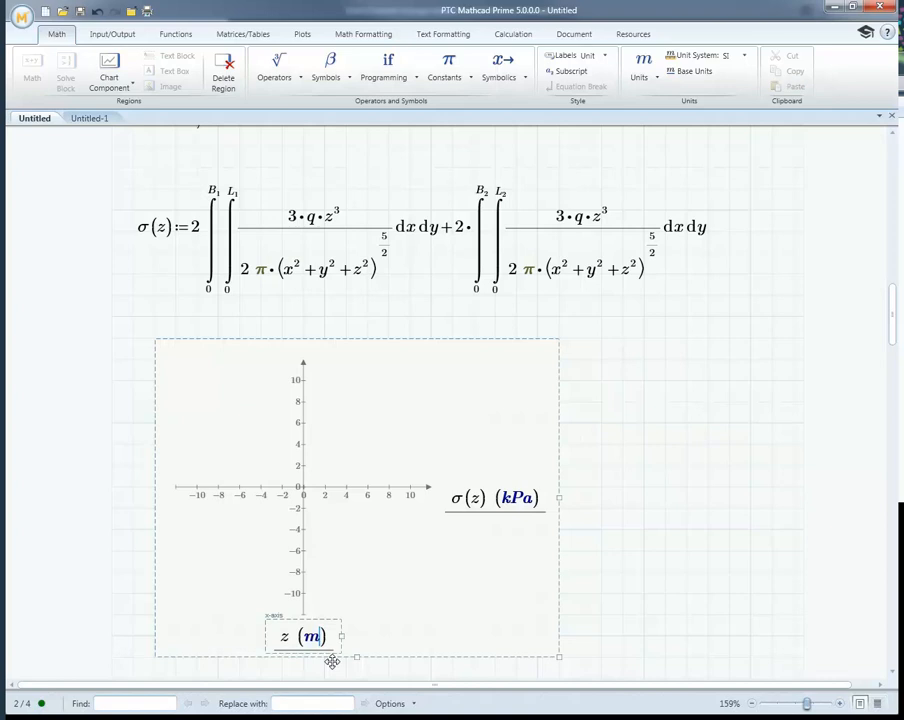
pyautogui.click(625, 528)
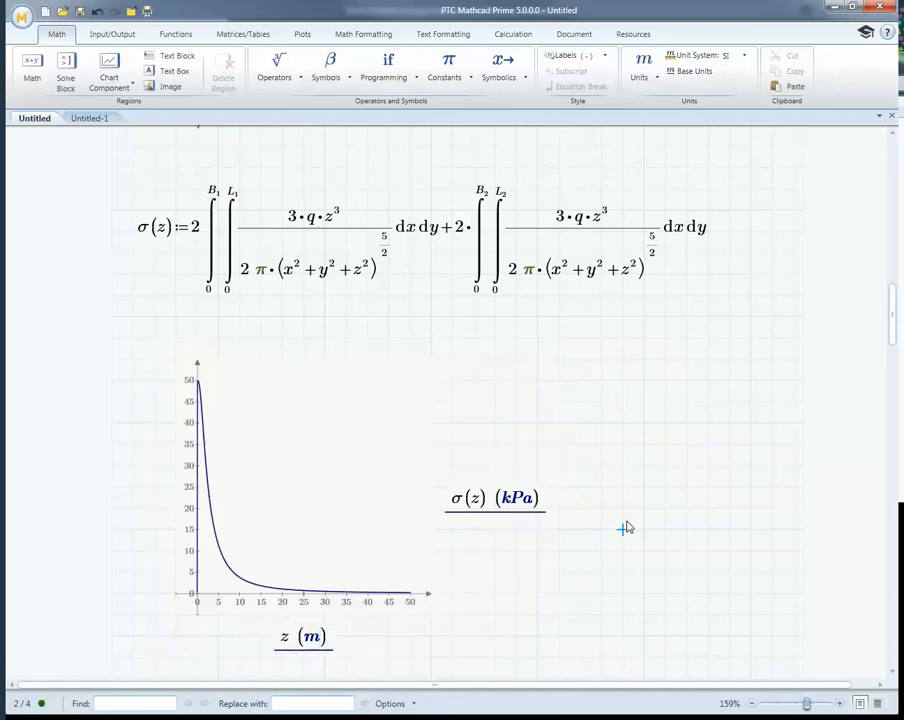
# Step: Move the y-axis expression σ(z) to the left side of the graph
pyautogui.click(446, 510)
pyautogui.click(456, 508)
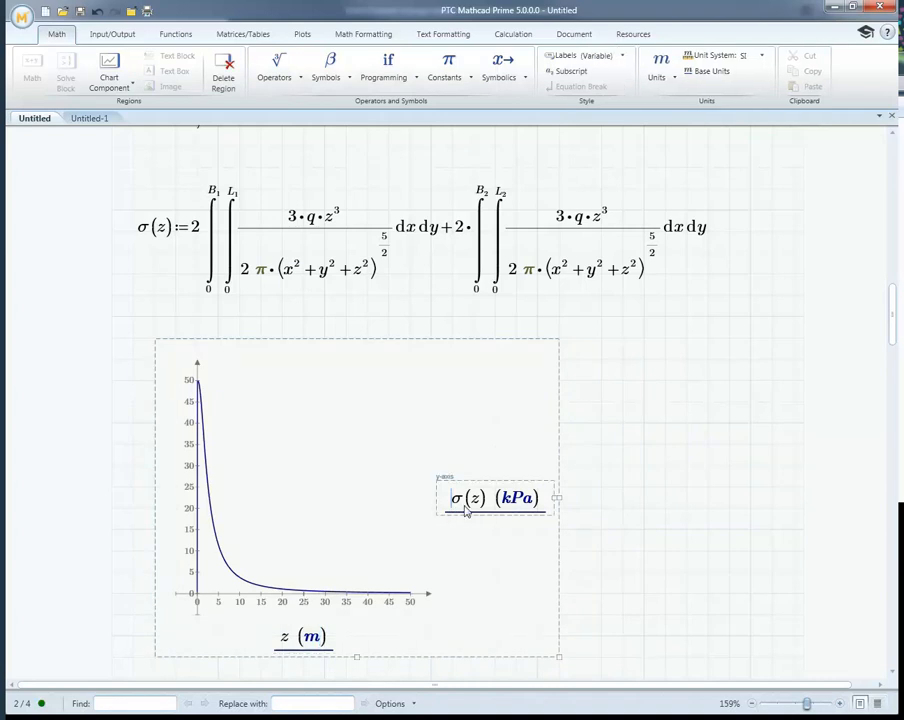
pyautogui.moveTo(470, 479); pyautogui.dragTo(172, 512)
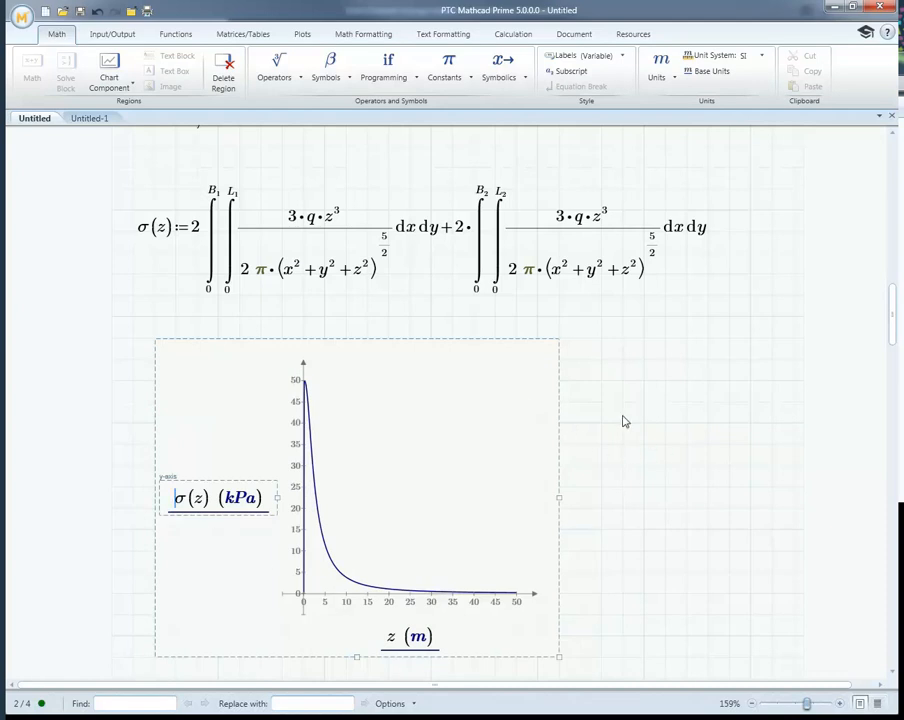
pyautogui.click(580, 444)
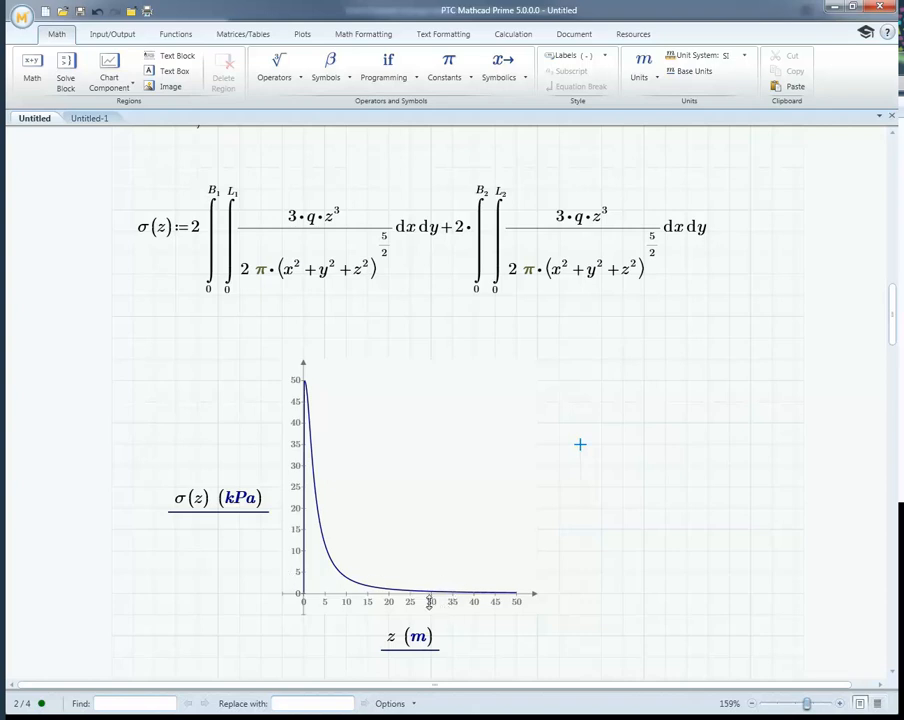
# Step: Replace the plot's y-axis expression with z
pyautogui.click(229, 509)
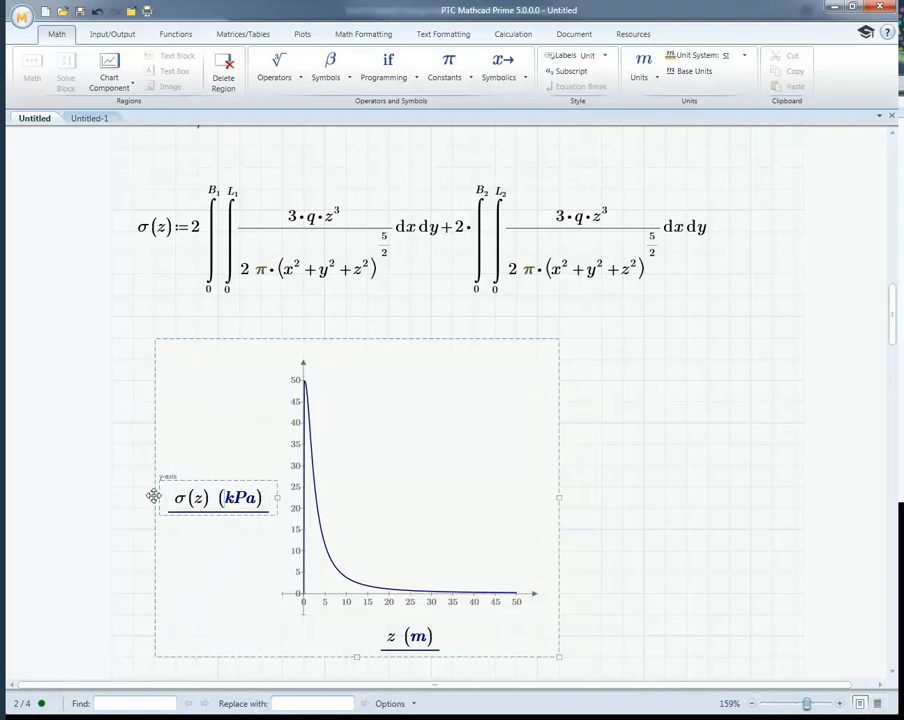
pyautogui.click(200, 500)
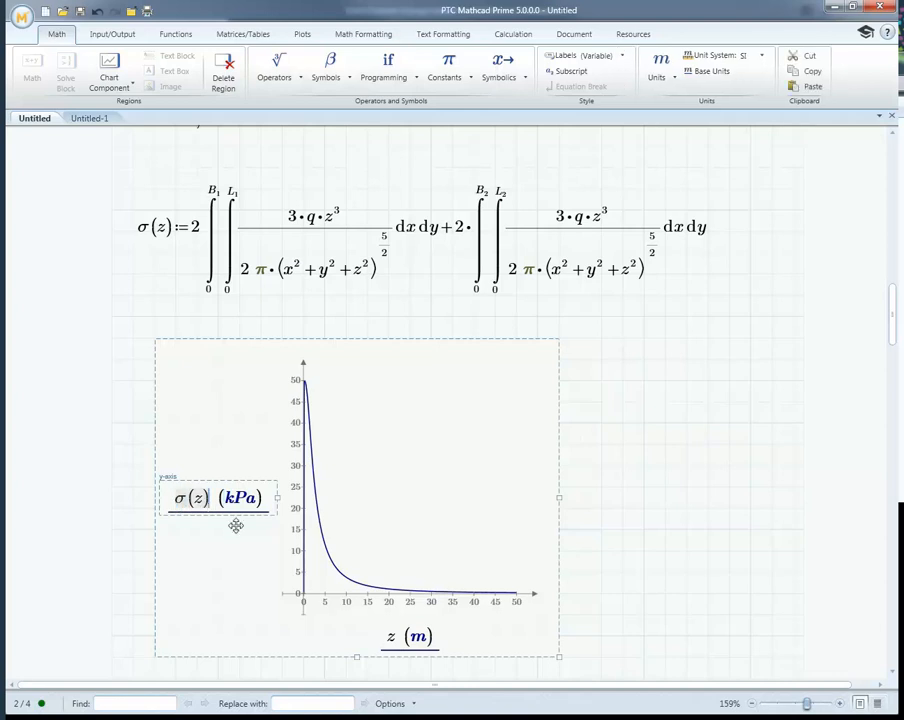
pyautogui.write('-')
pyautogui.press('BackSpace')
pyautogui.press('BackSpace')
pyautogui.press('BackSpace')
pyautogui.press('BackSpace')
pyautogui.write('-')
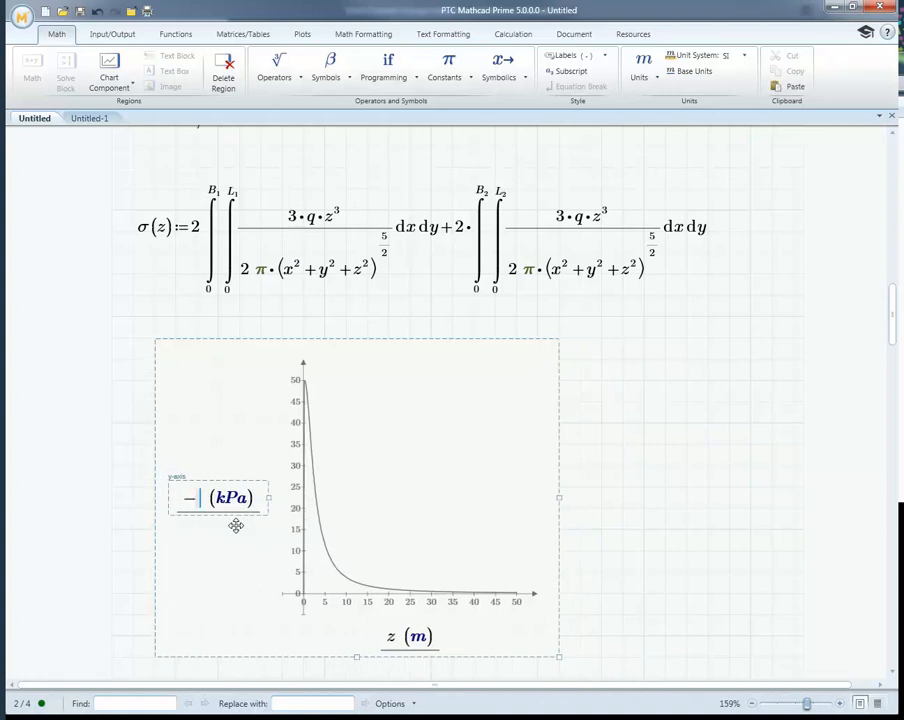
pyautogui.write('z')
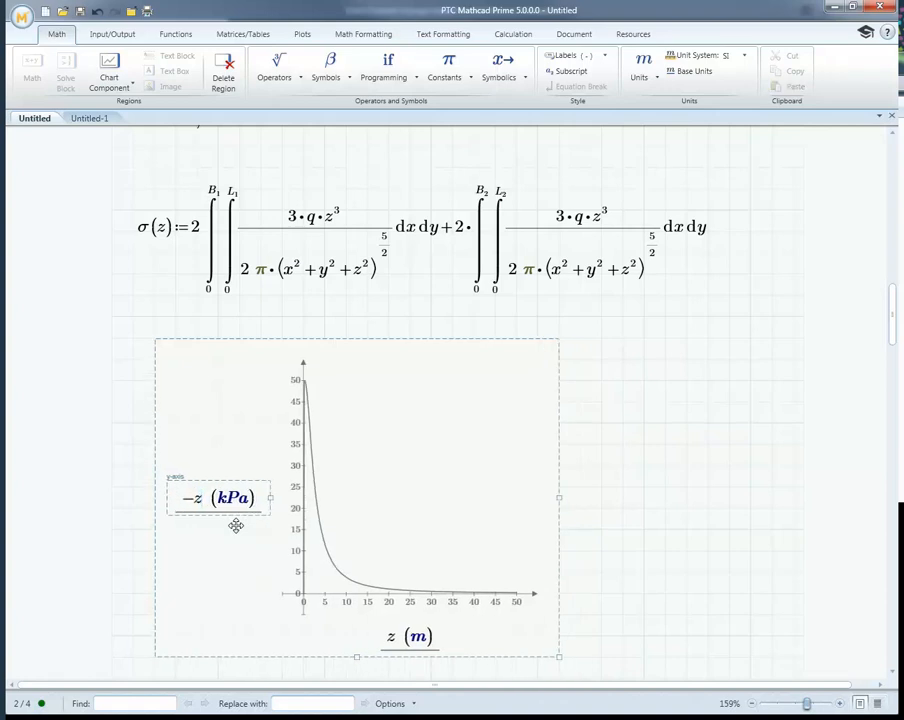
pyautogui.press('BackSpace')
pyautogui.press('BackSpace')
pyautogui.write('z')
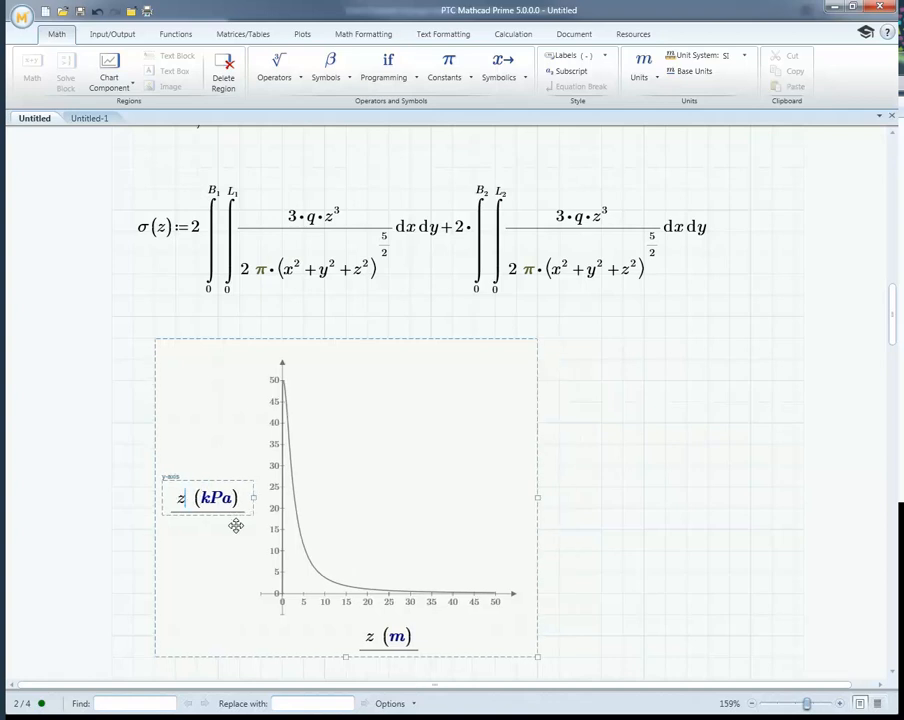
# Step: Change the unit of the plot's y-axis expression to m
pyautogui.click(205, 503)
pyautogui.press('Delete')
pyautogui.press('Delete')
pyautogui.press('Delete')
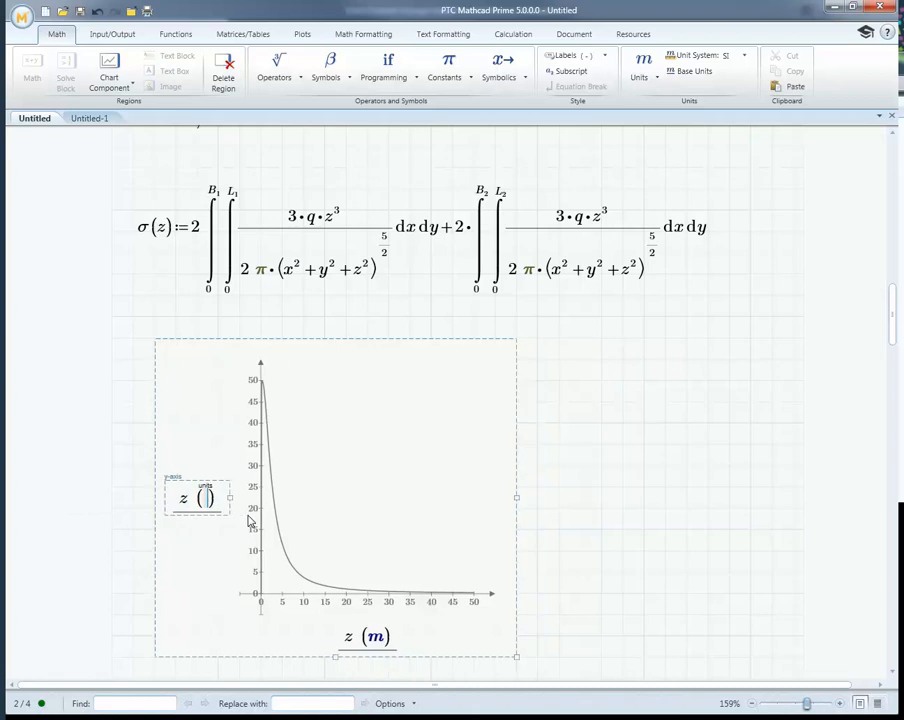
pyautogui.write('m')
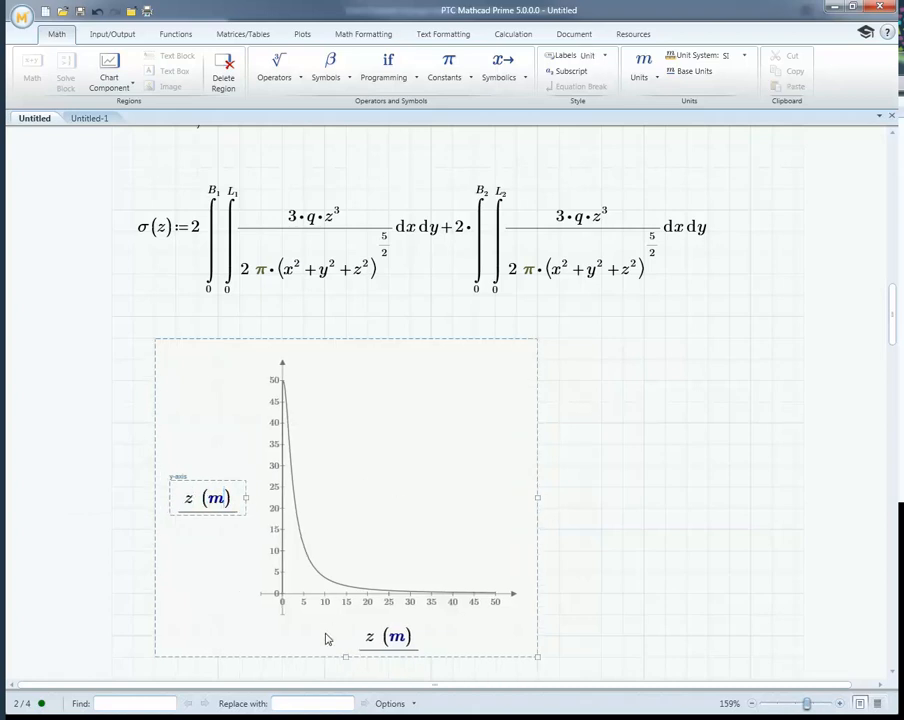
# Step: Replace the plot's x-axis expression with σ(z), set its unit to kPa and regenerate the curve
pyautogui.click(368, 637)
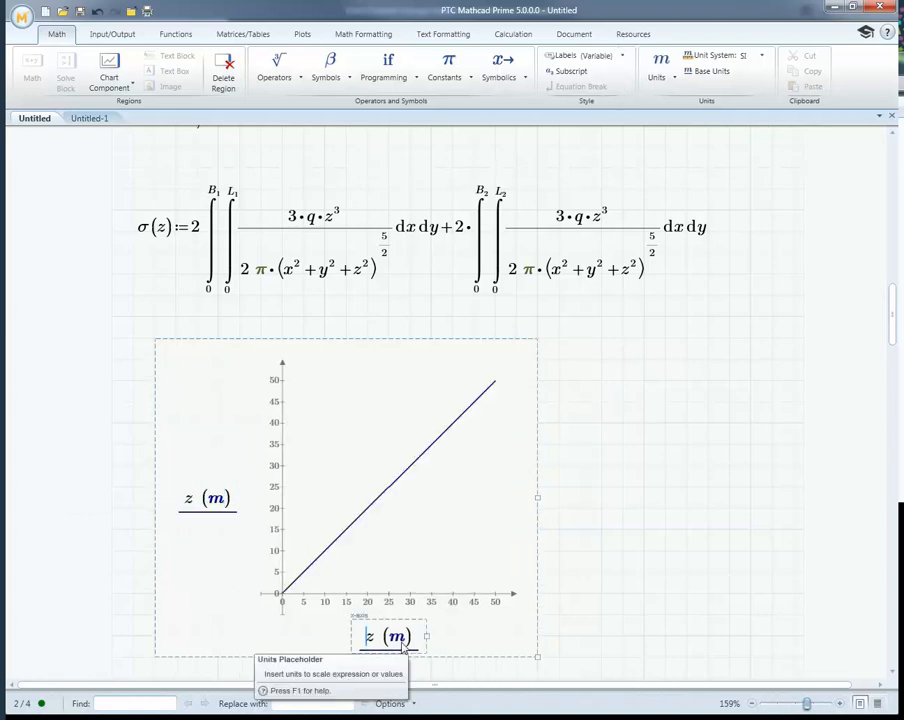
pyautogui.press('Delete')
pyautogui.write('s')
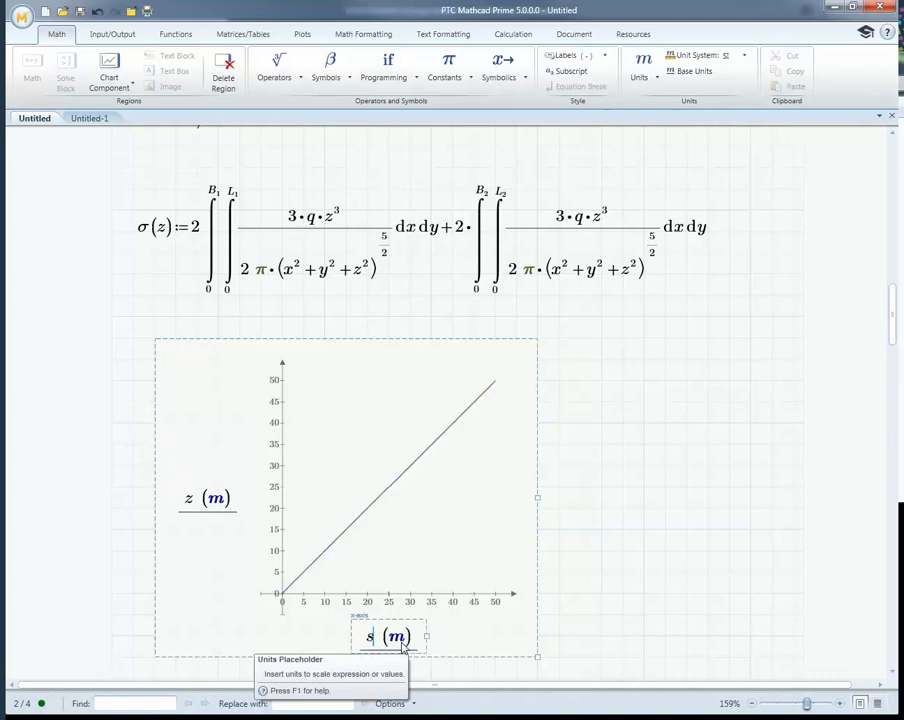
pyautogui.hotkey('ctrl', 'g')
pyautogui.write('(z')
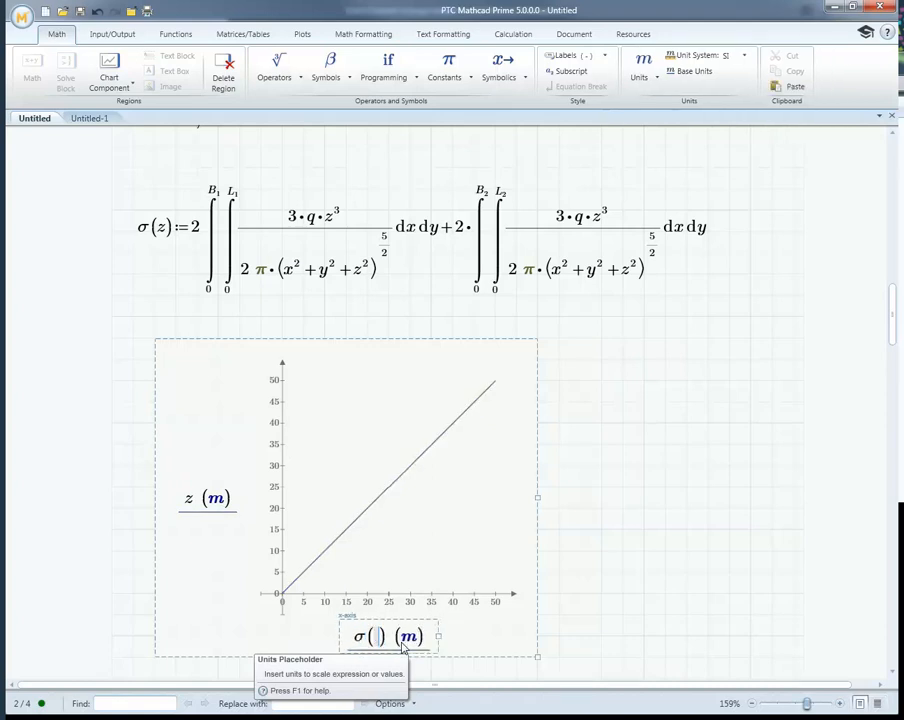
pyautogui.click(403, 643)
pyautogui.press('Delete')
pyautogui.write('kPa')
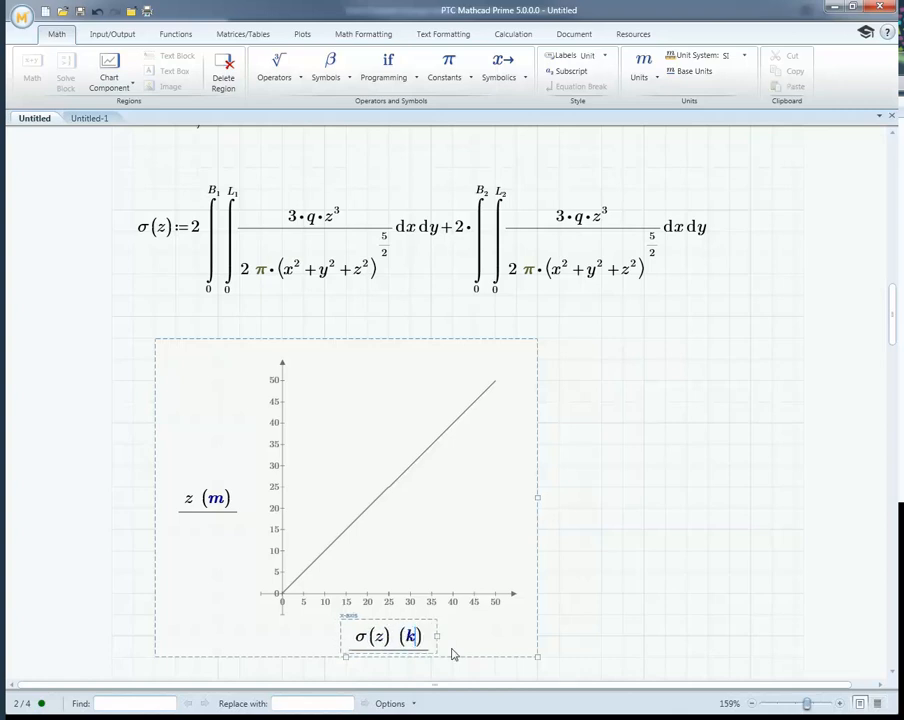
pyautogui.click(558, 529)
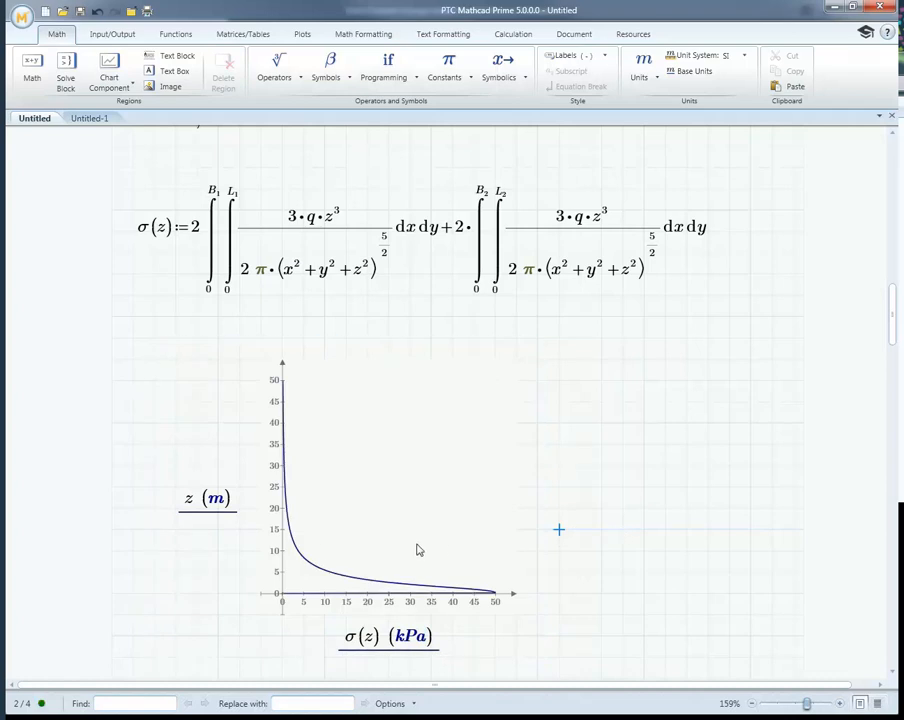
# Step: Negate the plot's y-axis expression to −z so that depth runs downward
pyautogui.click(190, 508)
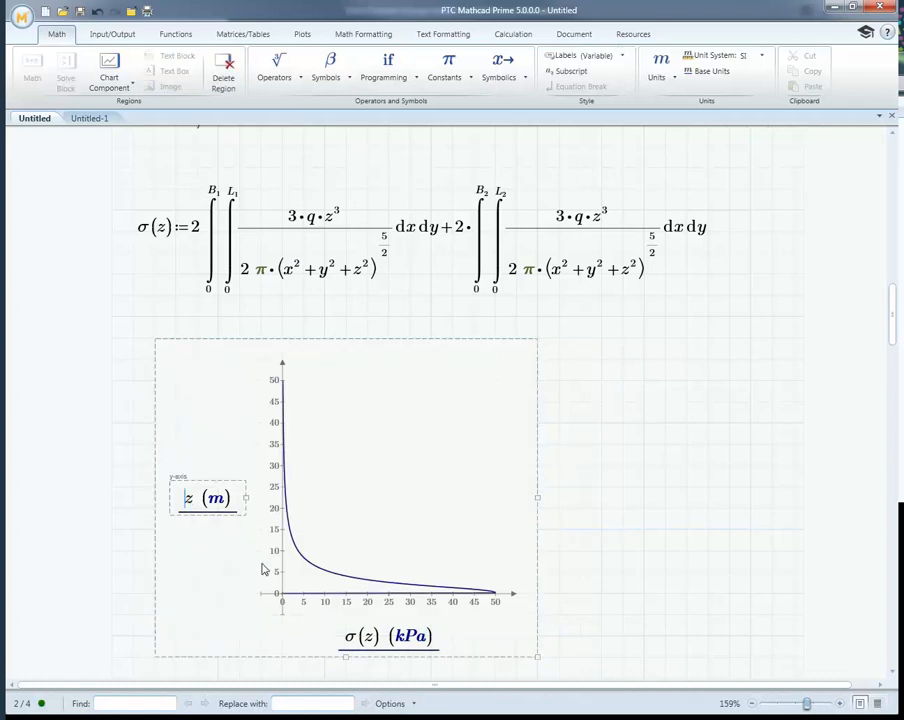
pyautogui.write('-')
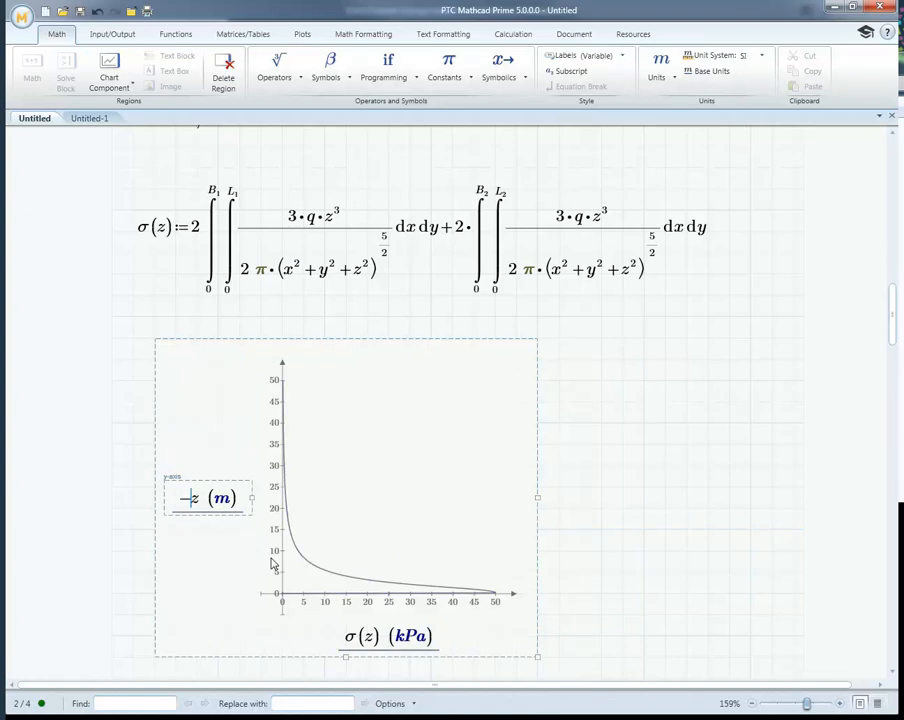
pyautogui.click(598, 529)
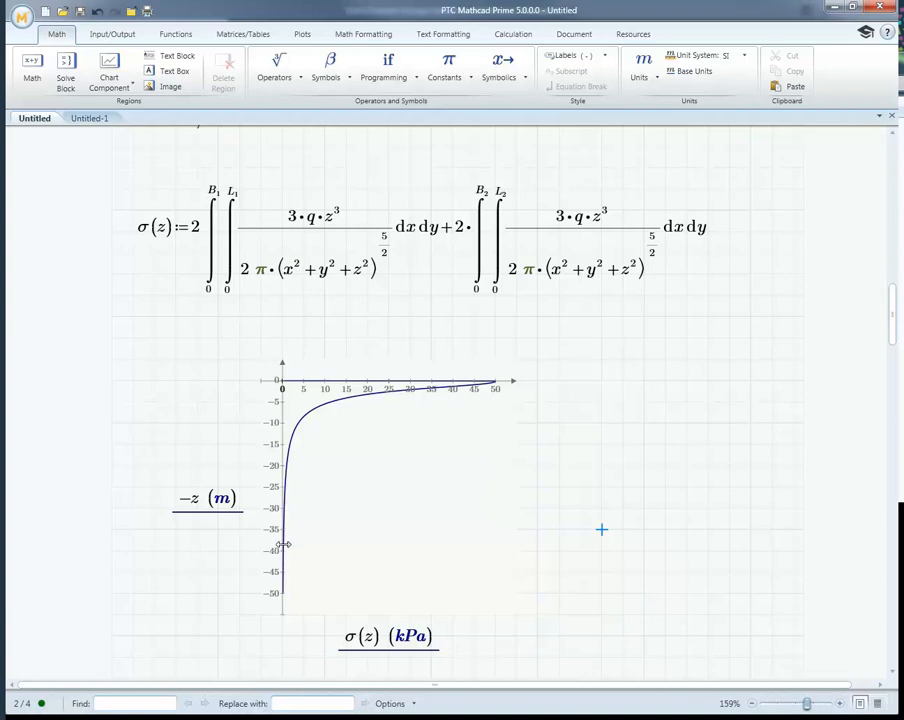
# Step: Set the end value of the z range definition to 30 m and recalculate the plot
pyautogui.scroll(2, 340, 494)
pyautogui.click(270, 187)
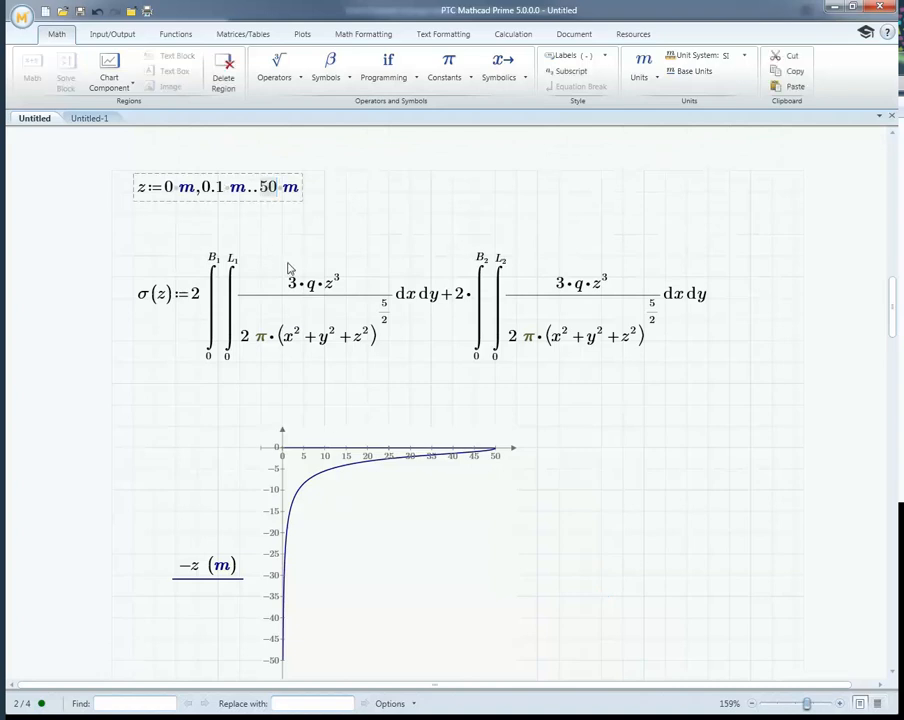
pyautogui.press('BackSpace')
pyautogui.press('BackSpace')
pyautogui.write('3')
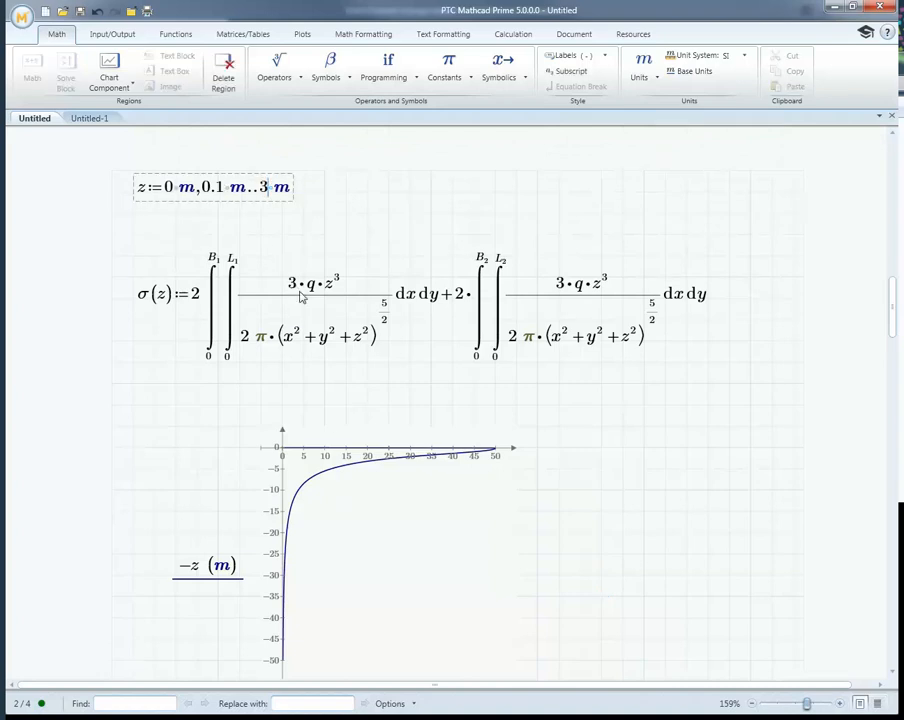
pyautogui.write('0')
pyautogui.press('Return')
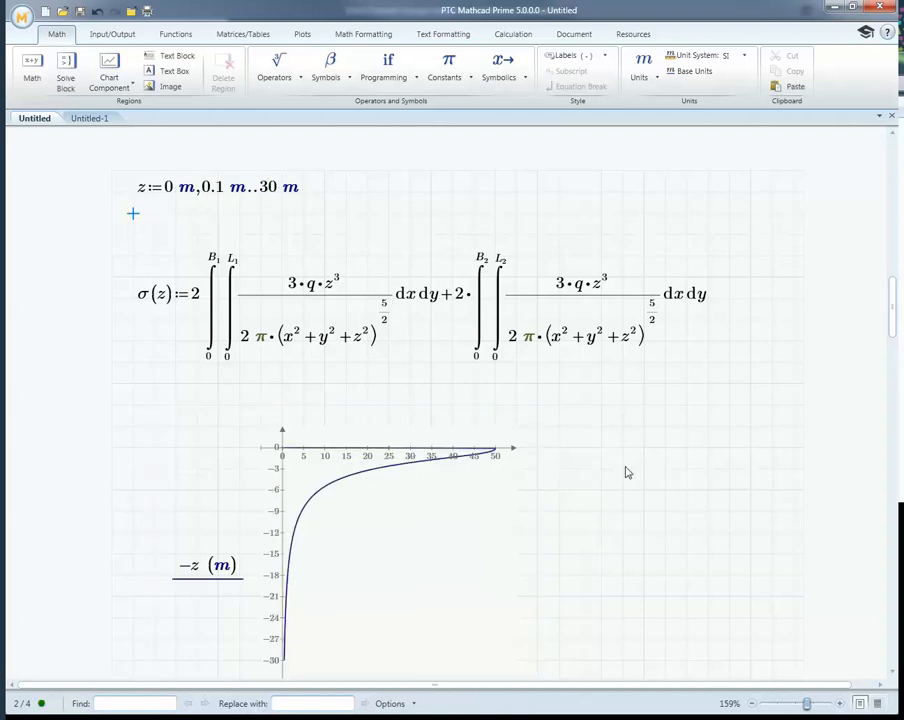
pyautogui.scroll(-1, 633, 465)
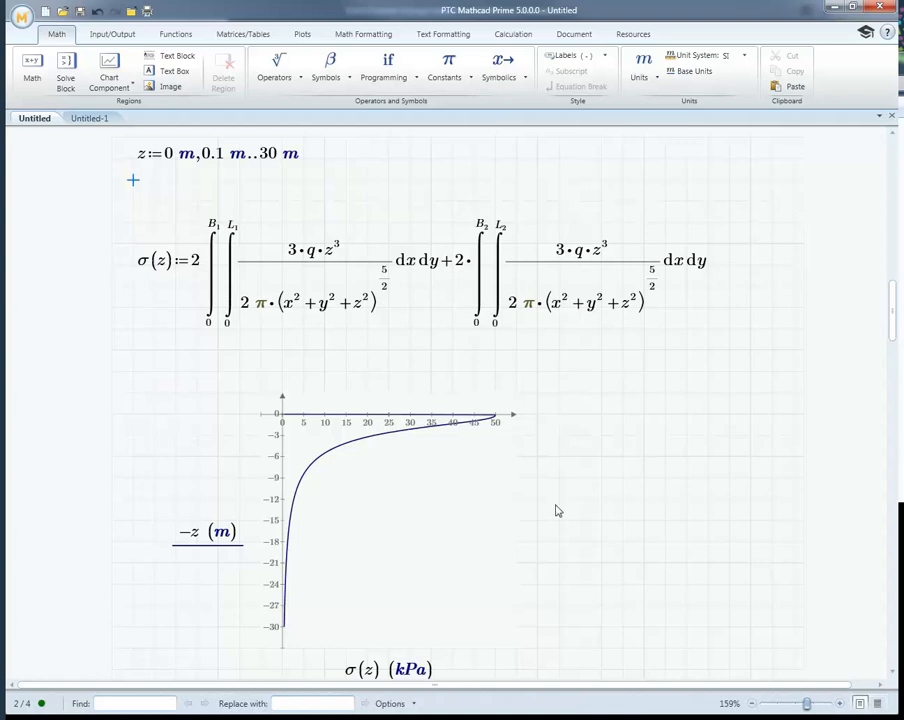
# Step: Reduce the end value of the z range definition to 20 m and recalculate the plot
pyautogui.scroll(2, 562, 526)
pyautogui.scroll(-1, 350, 350)
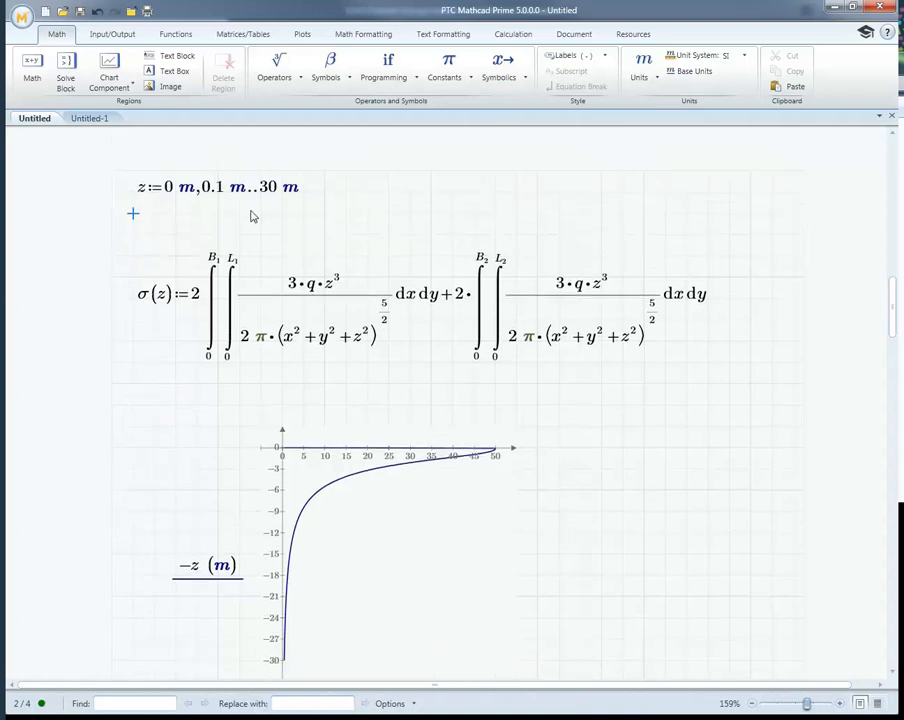
pyautogui.click(265, 190)
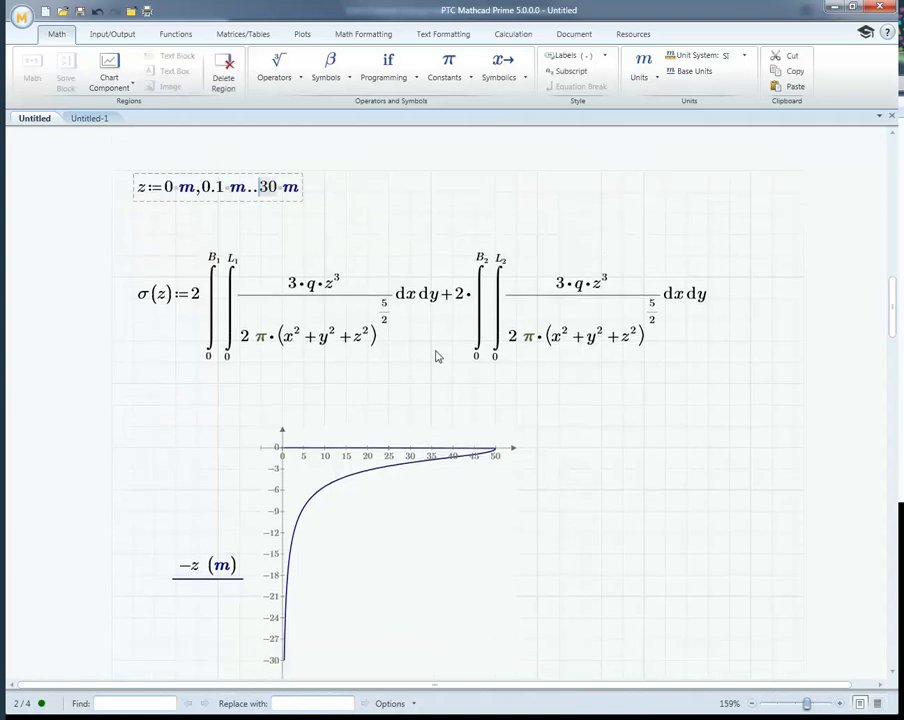
pyautogui.press('Delete')
pyautogui.press('Delete')
pyautogui.write('20')
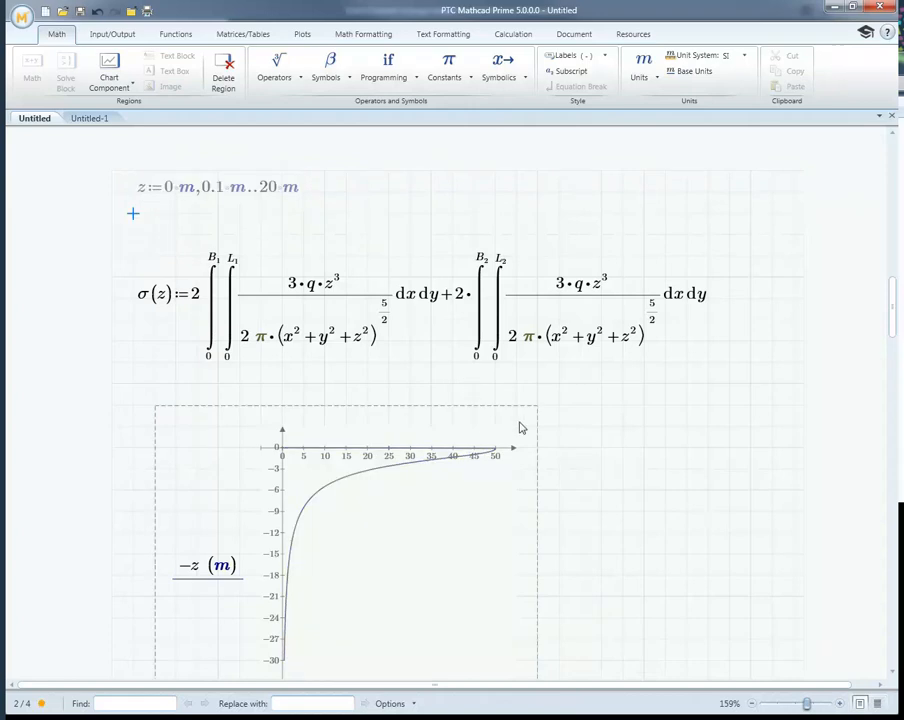
pyautogui.press('Return')
pyautogui.scroll(-1, 563, 510)
pyautogui.scroll(-1, 604, 503)
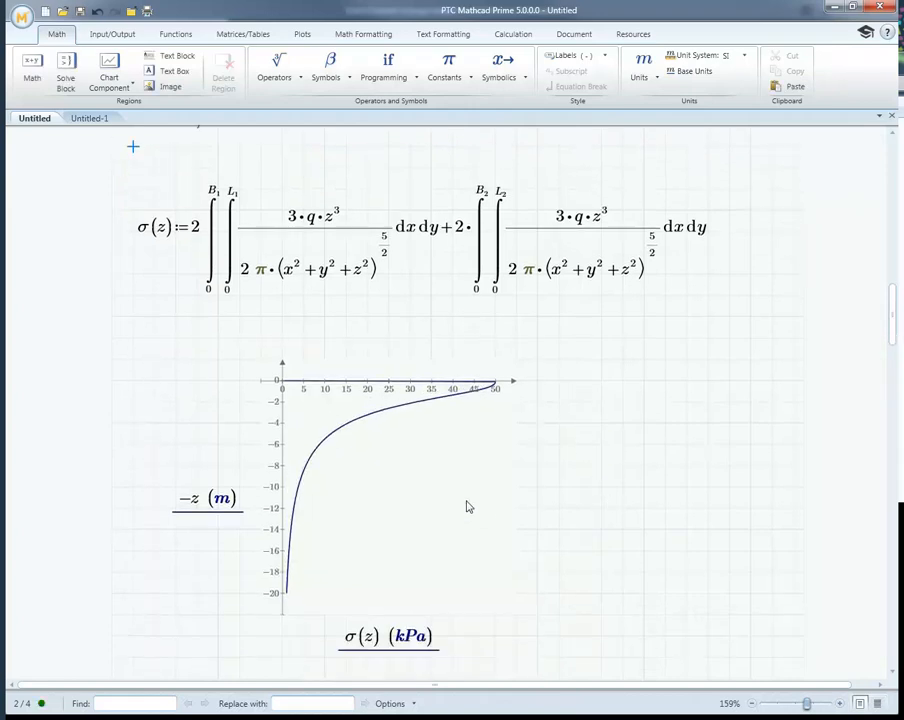
# Step: Enlarge the −z versus σ(z) plot region, making it mainly wider and slightly taller
pyautogui.click(508, 573)
pyautogui.moveTo(539, 662); pyautogui.dragTo(667, 682)
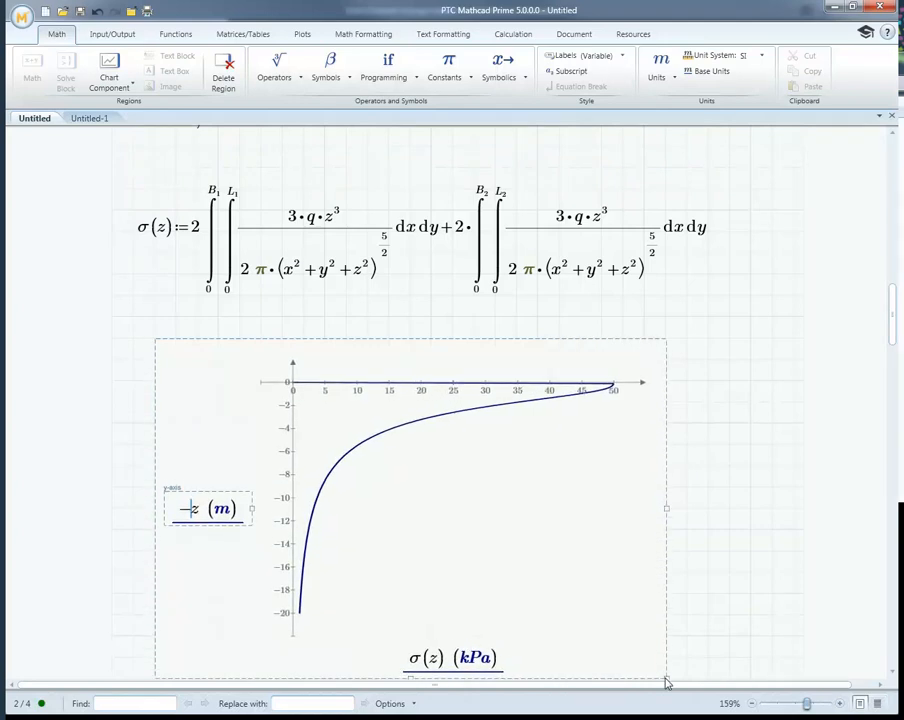
pyautogui.click(727, 568)
pyautogui.scroll(-1, 700, 522)
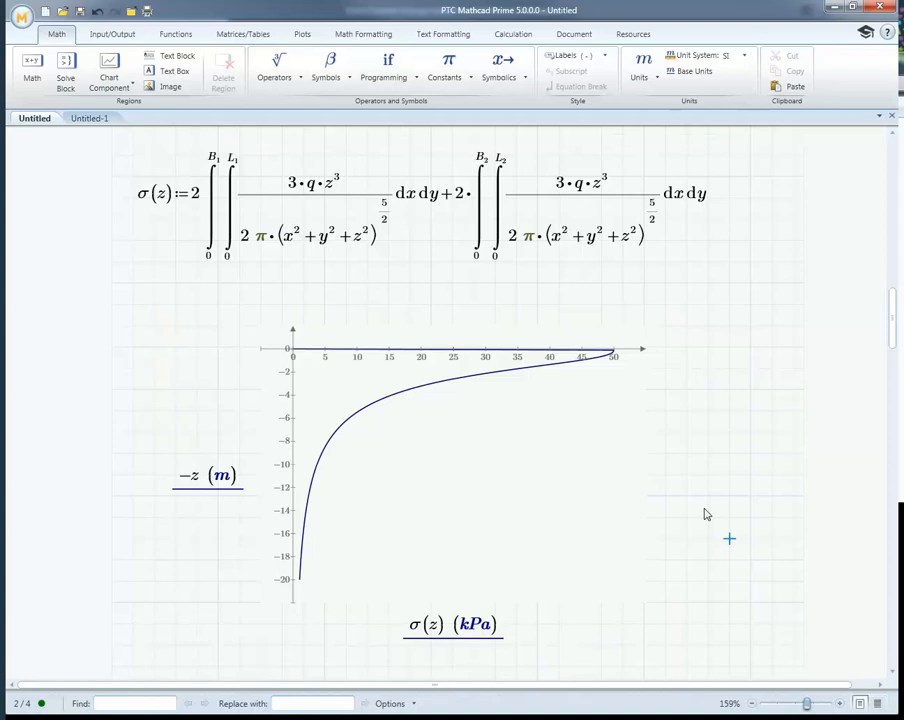
# Step: Change the second value of the z range definition to 1 m for a coarser depth increment
pyautogui.scroll(3, 640, 482)
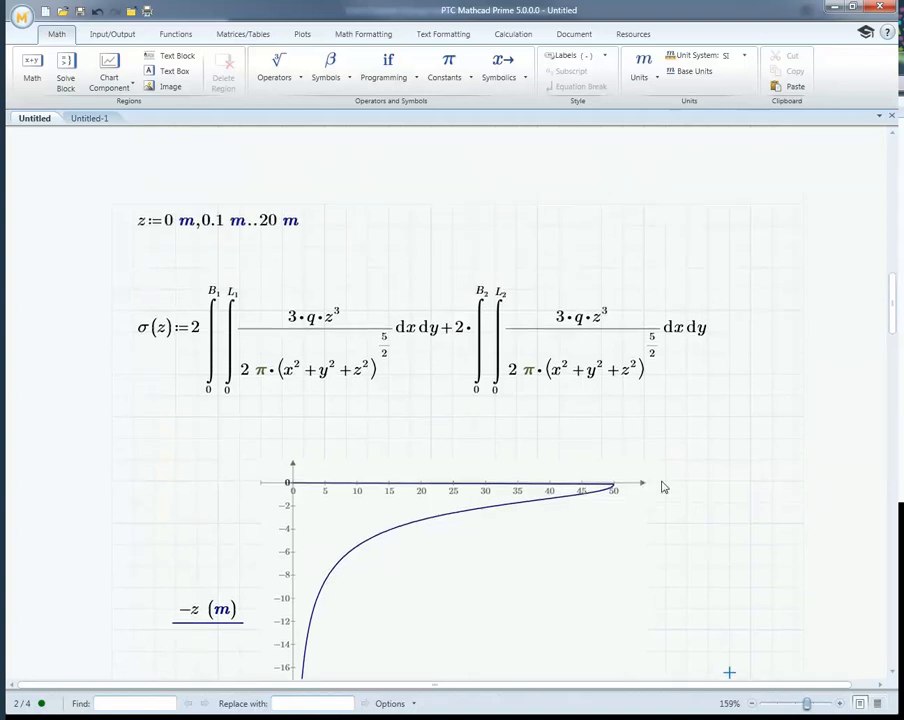
pyautogui.click(217, 228)
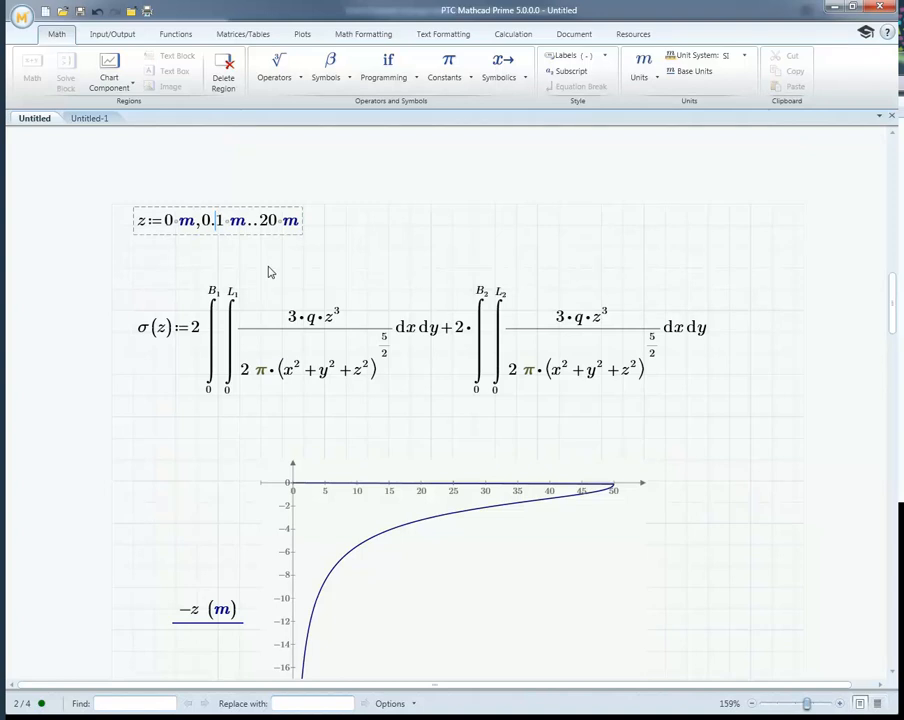
pyautogui.press('BackSpace')
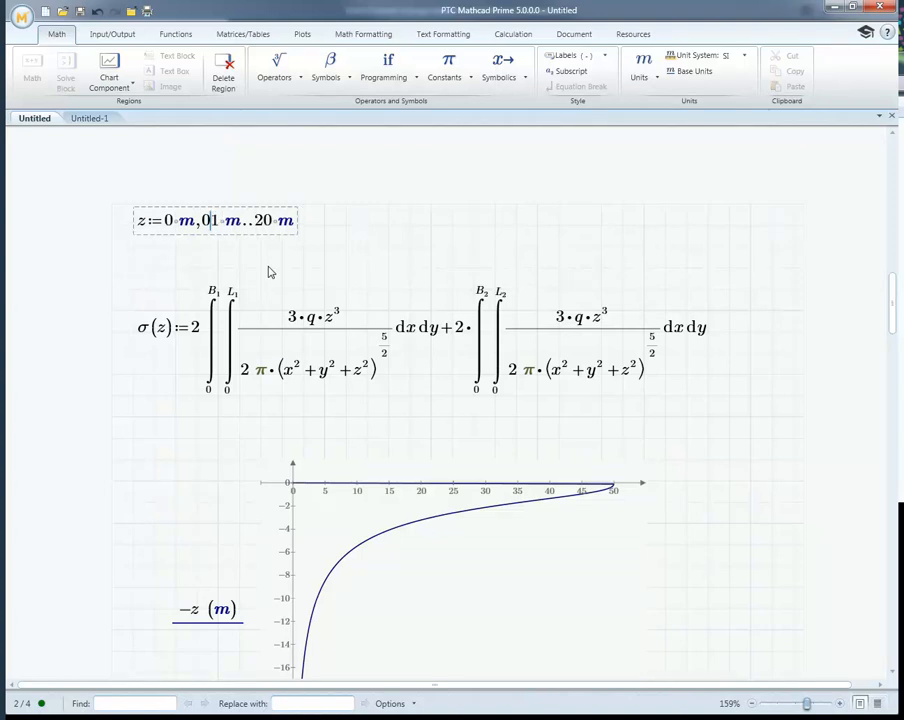
pyautogui.press('BackSpace')
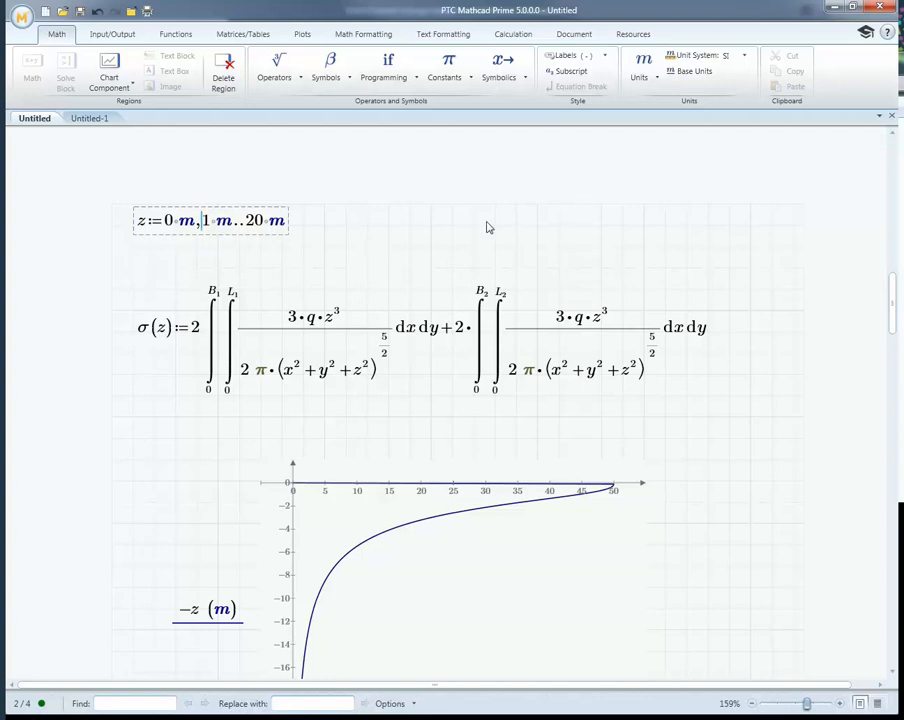
pyautogui.click(409, 247)
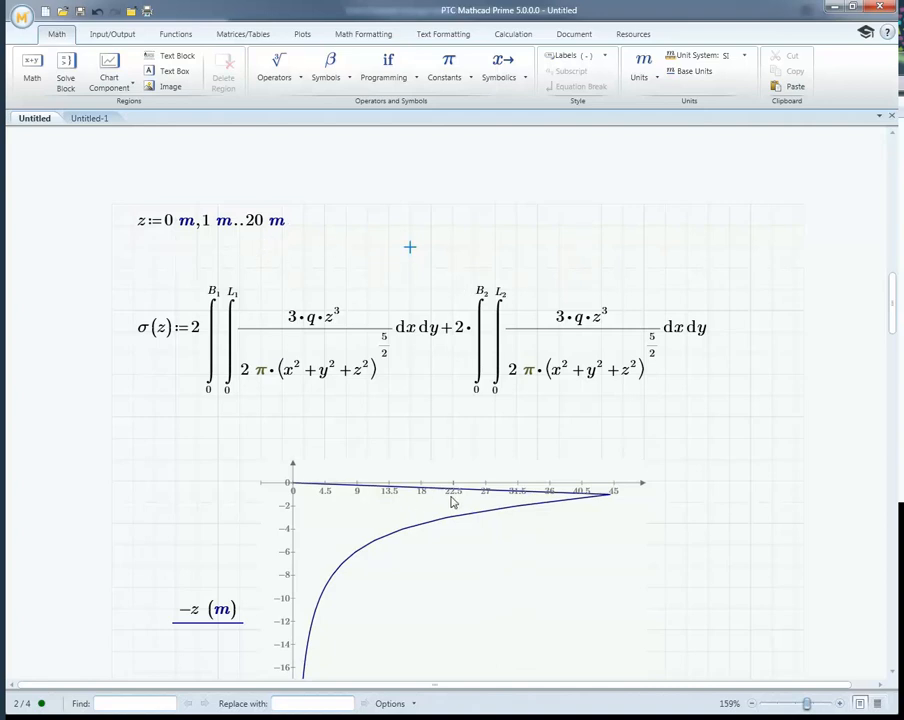
# Step: Change the second value of the z range definition to 2 m and recalculate the plot
pyautogui.click(205, 226)
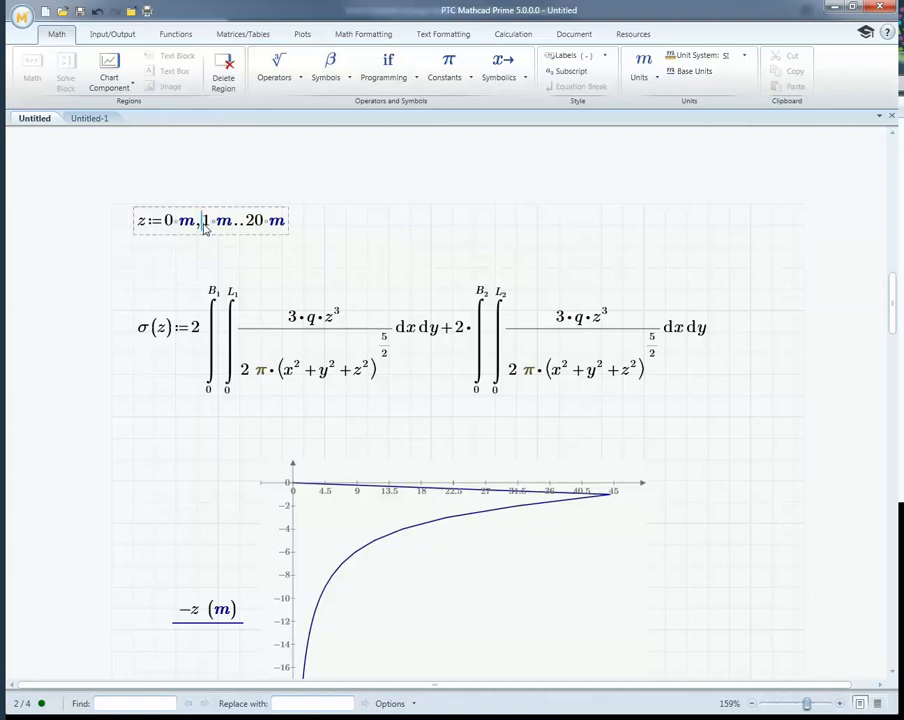
pyautogui.press('Delete')
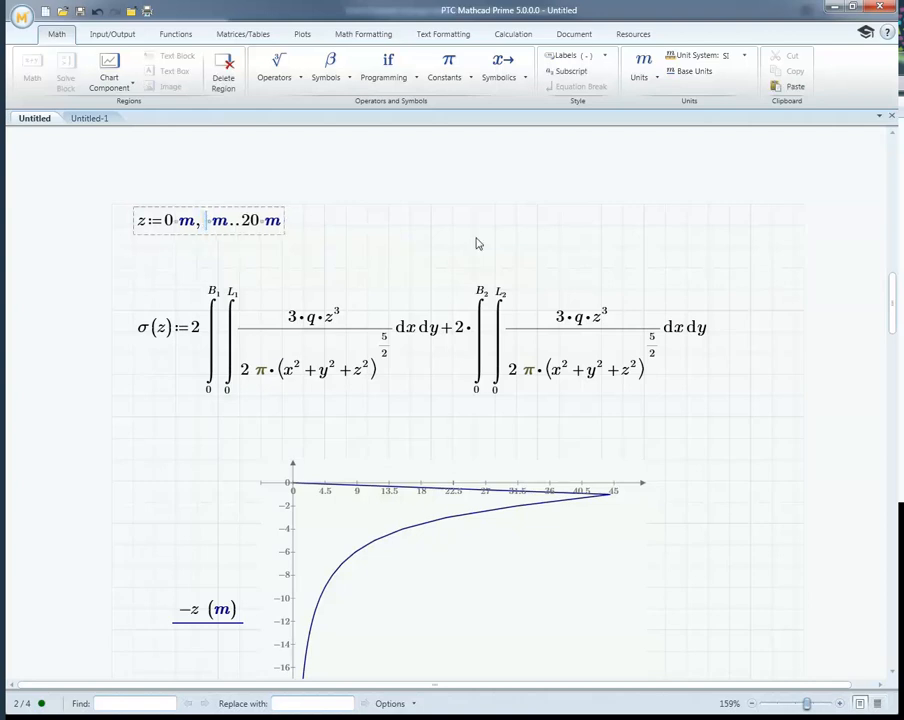
pyautogui.write('2')
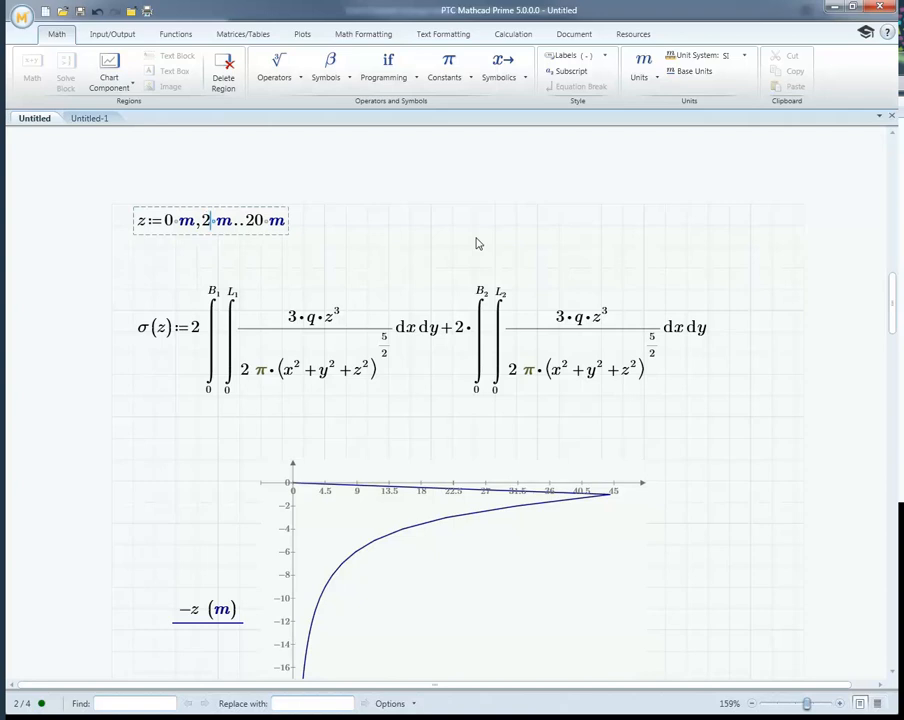
pyautogui.click(505, 238)
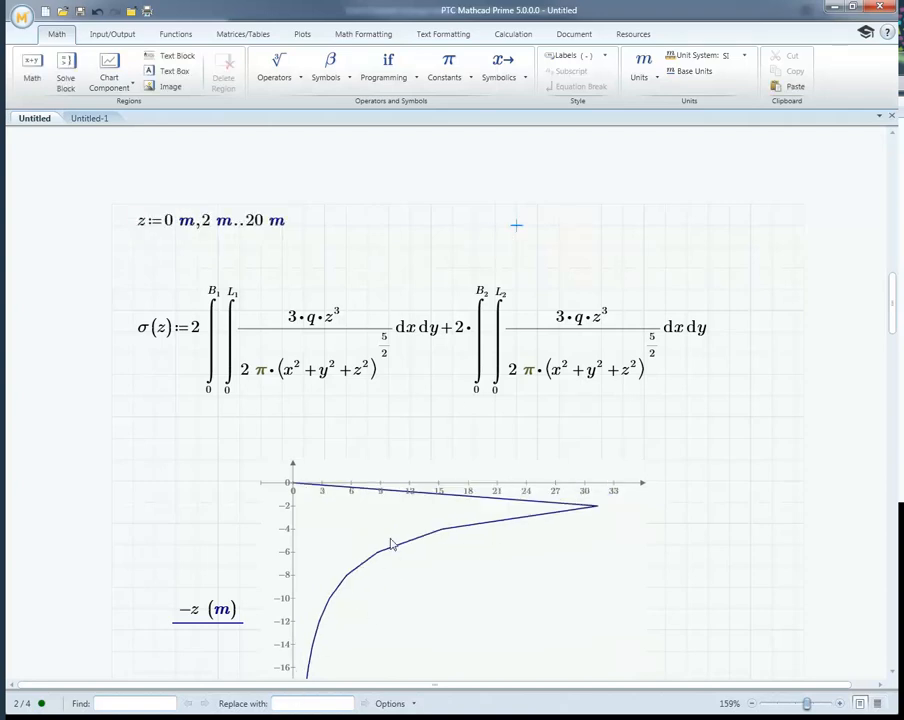
# Step: Refine the depth increment by setting the second value of the z range definition to .2 m, and recalculate the plot
pyautogui.click(202, 224)
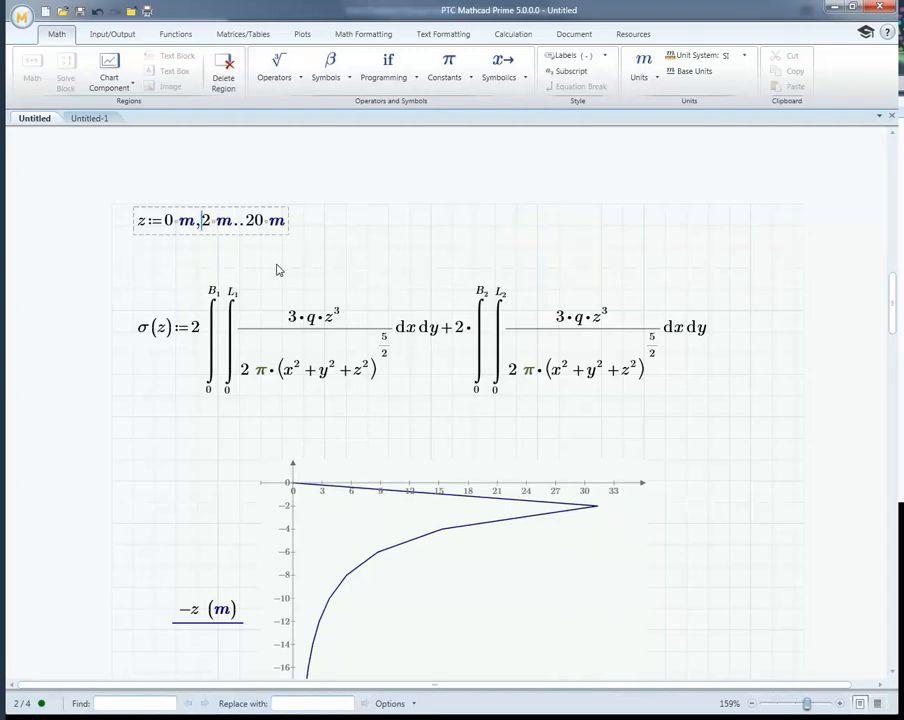
pyautogui.write('.')
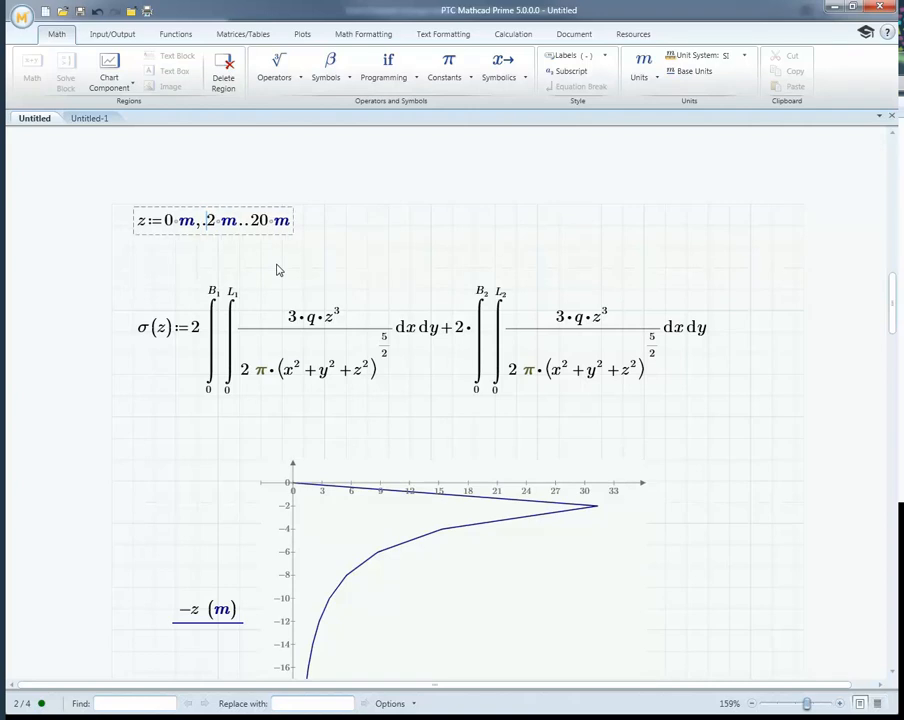
pyautogui.click(386, 244)
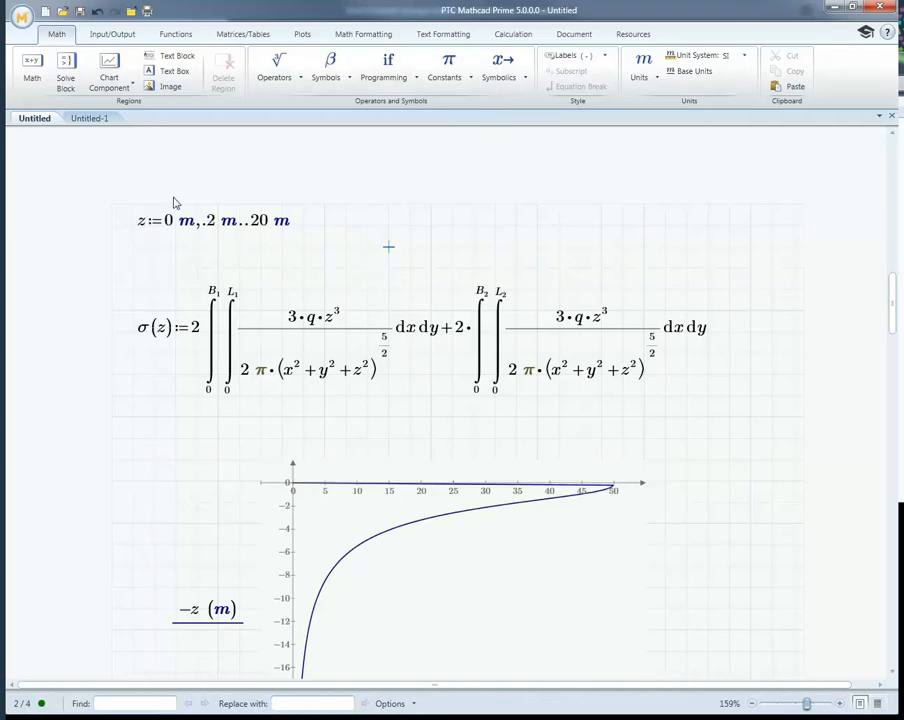
# Step: Set the second value of the z range definition to .1 m and recalculate the plot
pyautogui.click(207, 222)
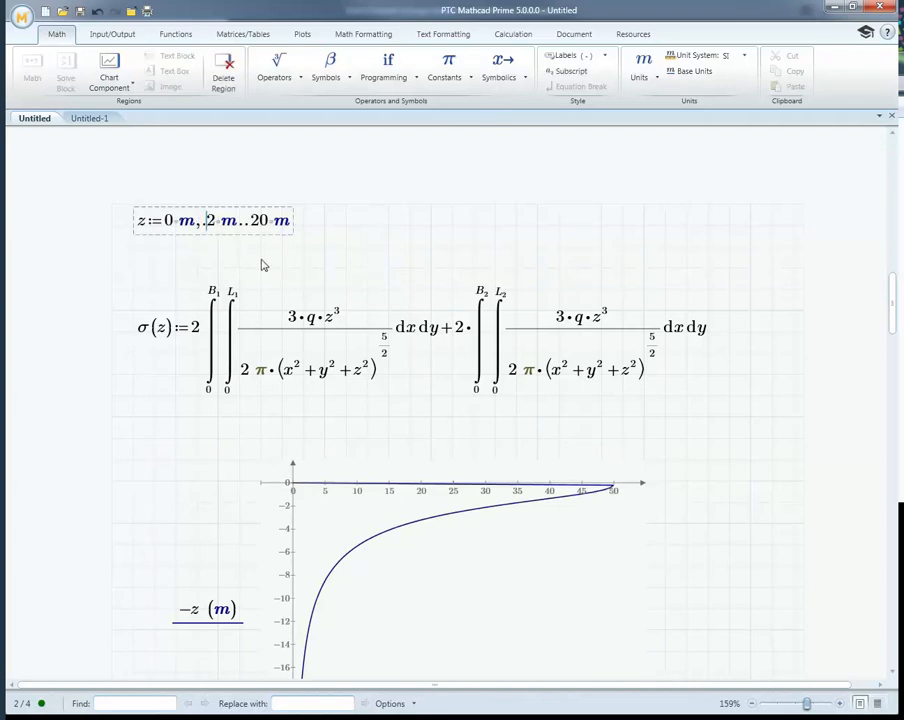
pyautogui.press('Delete')
pyautogui.write('.1')
pyautogui.click(409, 248)
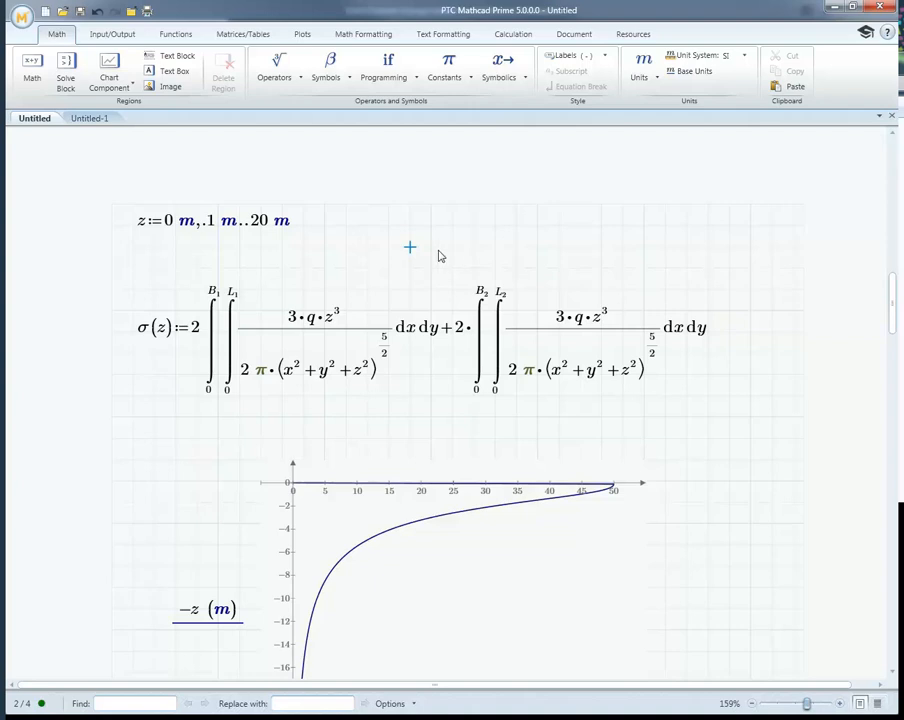
# Step: Extend the end value of the z range definition to 30 m and review the recalculated −z versus σ(z) plot
pyautogui.click(258, 228)
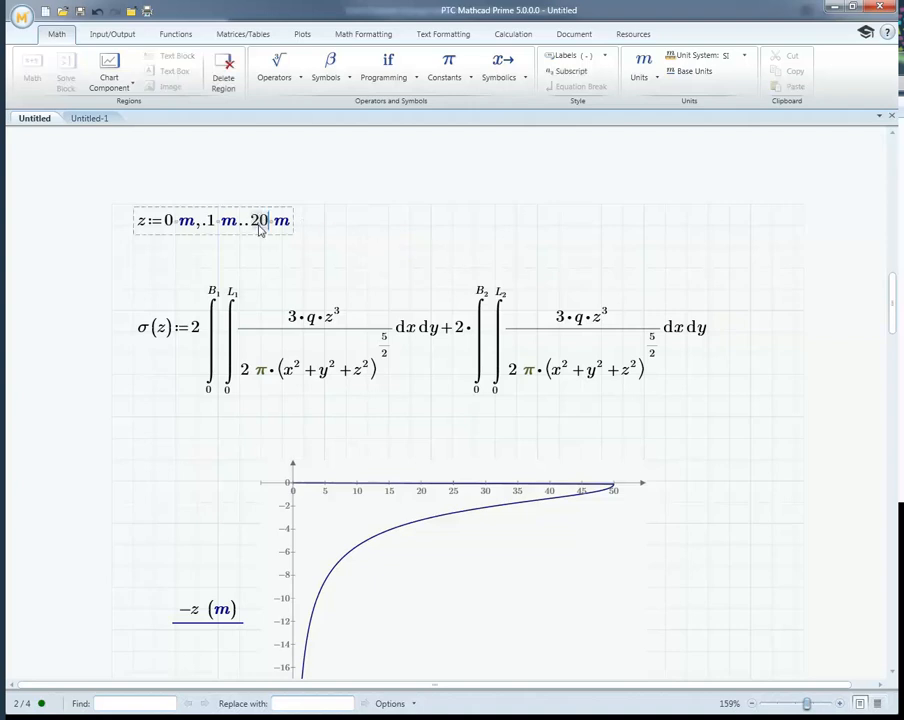
pyautogui.doubleClick(260, 229)
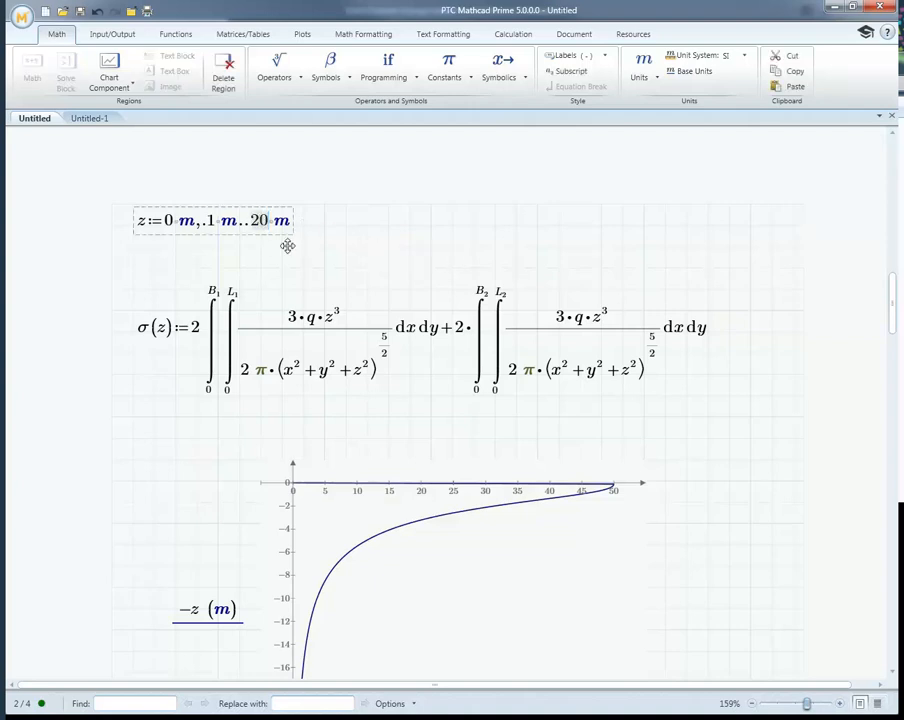
pyautogui.write('30')
pyautogui.press('Return')
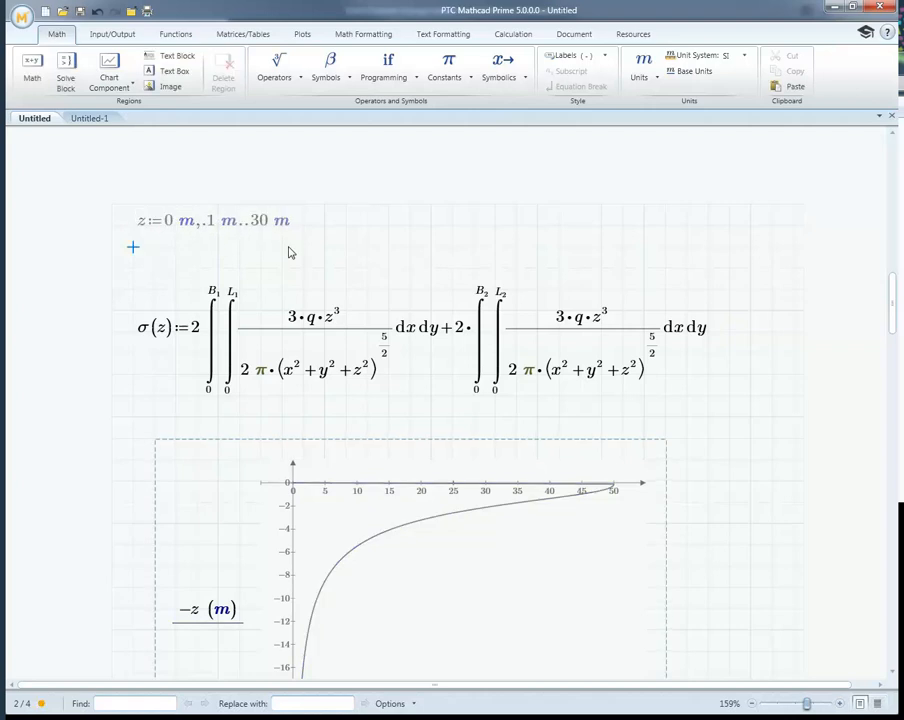
pyautogui.scroll(-1, 798, 346)
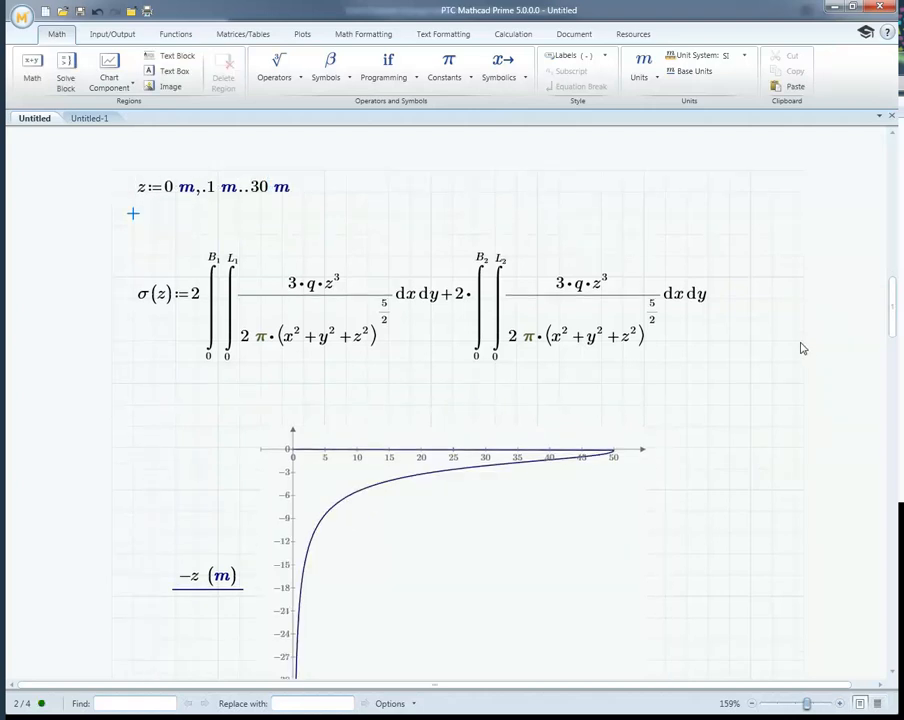
pyautogui.scroll(-1, 796, 346)
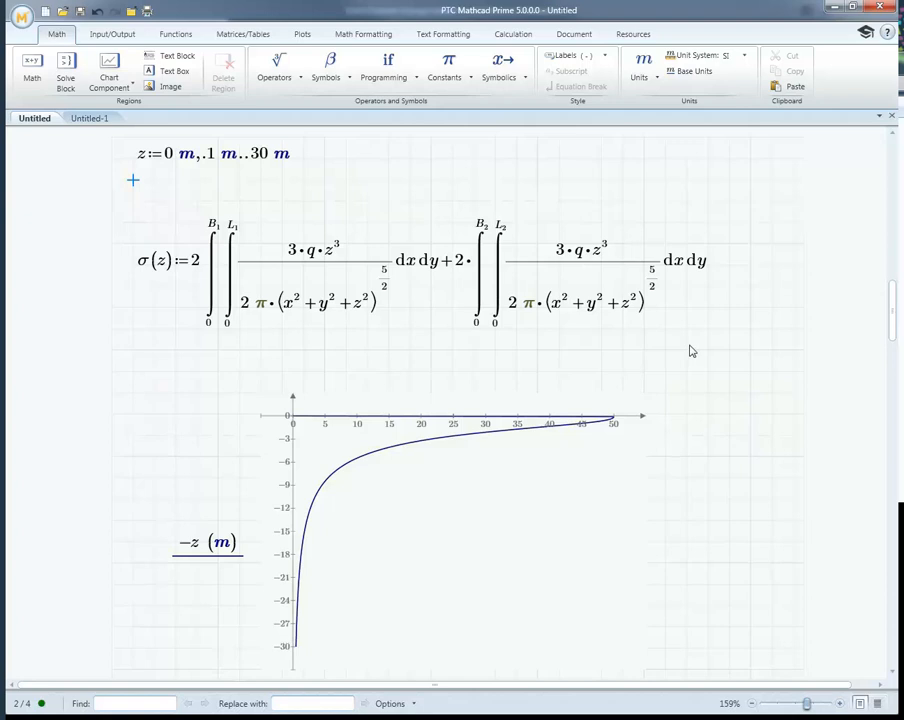
pyautogui.scroll(-1, 690, 351)
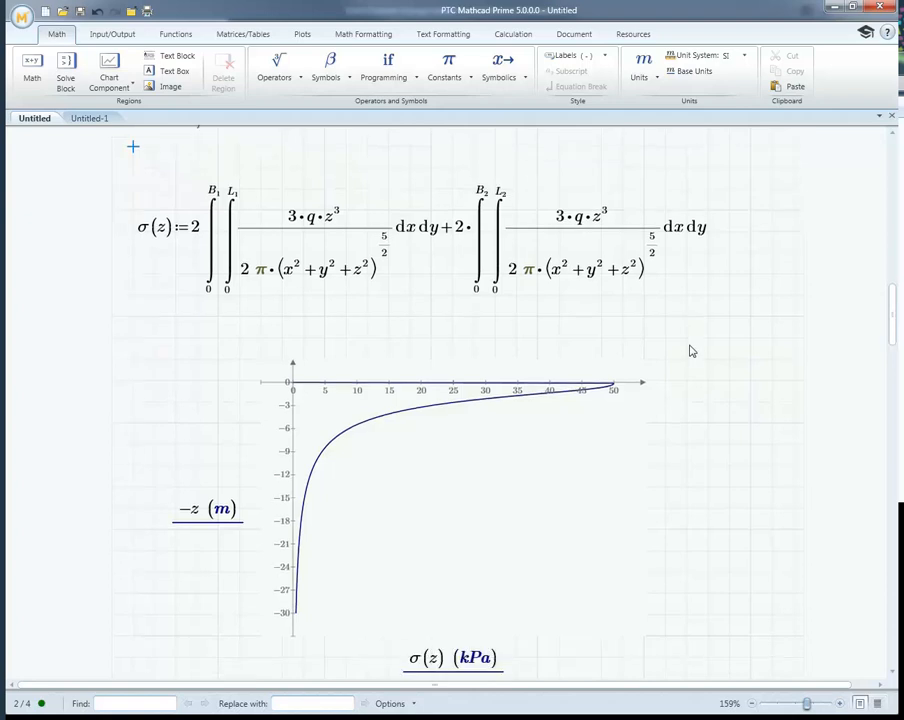
pyautogui.scroll(-3, 690, 351)
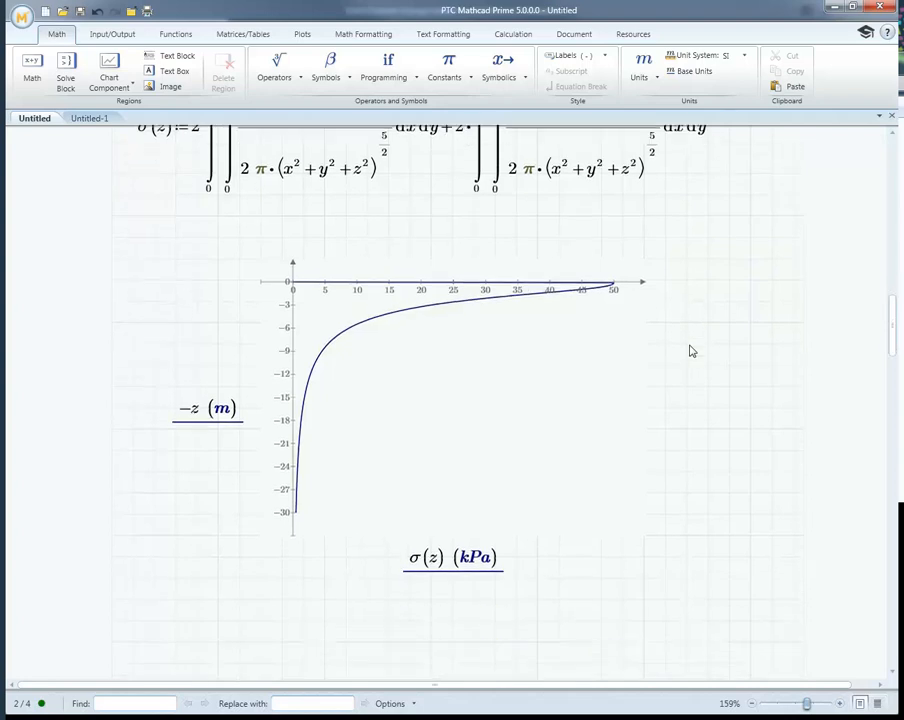